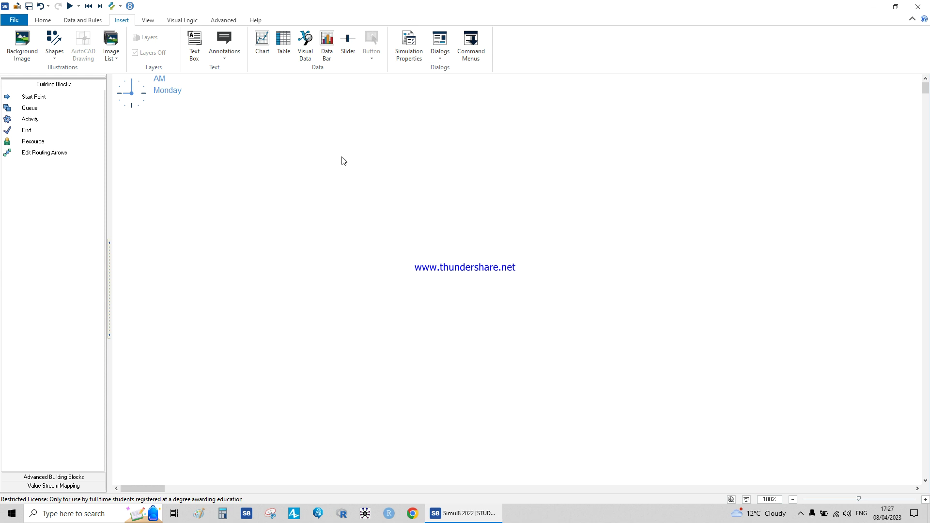
# Shift the AM Monday clock display slightly down and right on the canvas.
pyautogui.moveTo(133, 94); pyautogui.dragTo(144, 107)
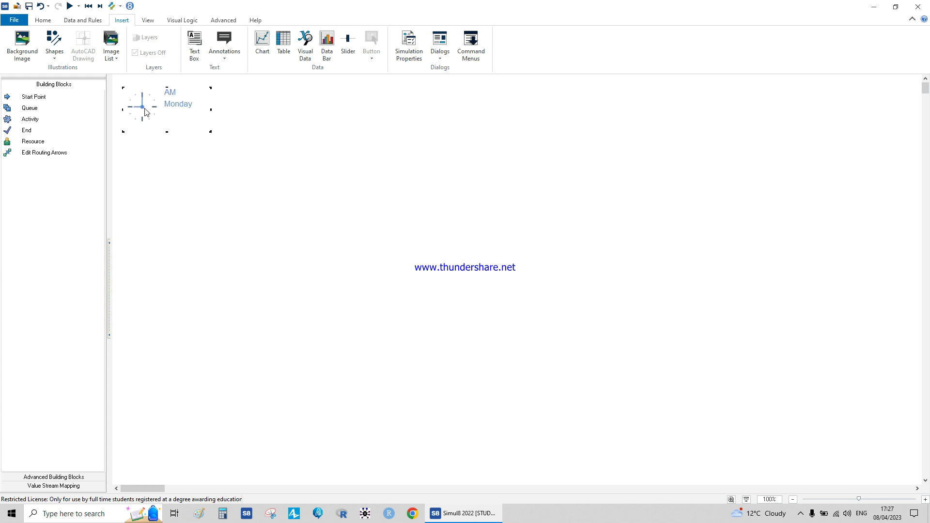
pyautogui.click(207, 223)
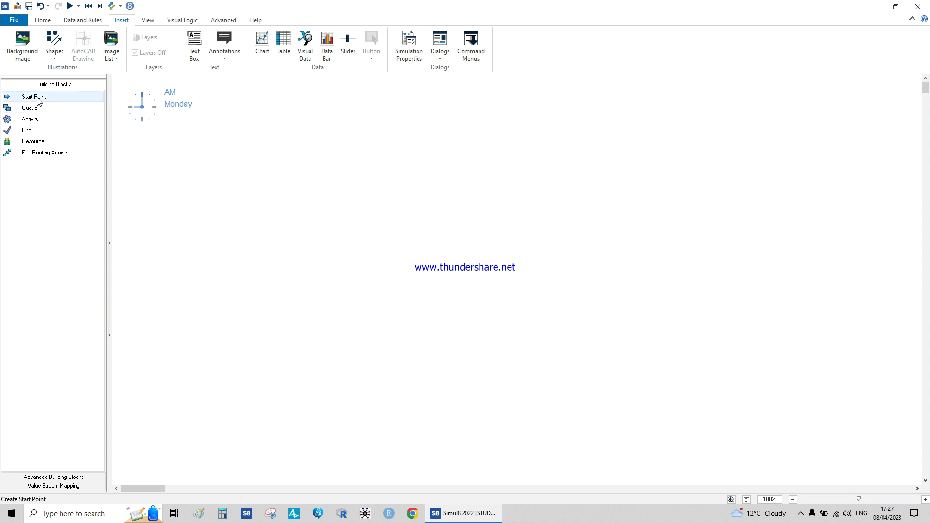
# Place a Start Point on the canvas, zoom in and position it toward the upper left.
pyautogui.click(181, 182)
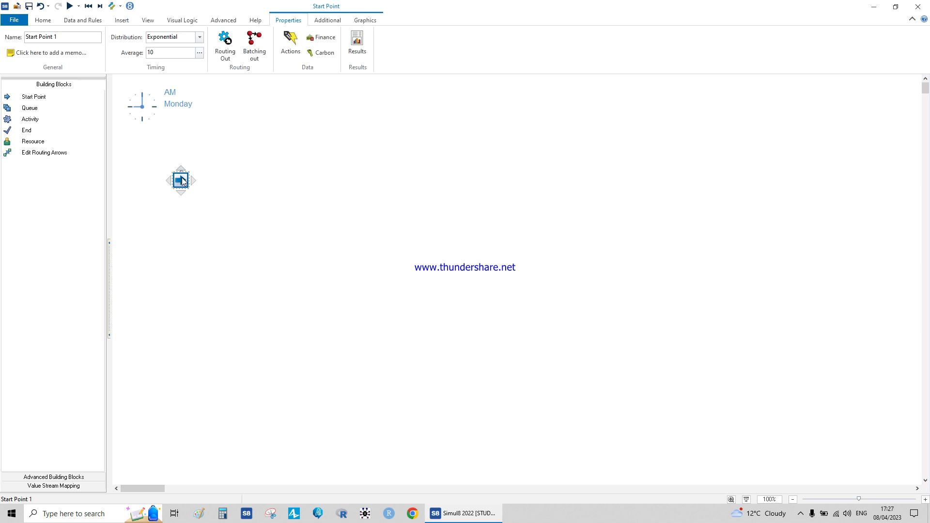
pyautogui.moveTo(179, 166); pyautogui.dragTo(180, 170)
pyautogui.scroll(5, 199, 199)
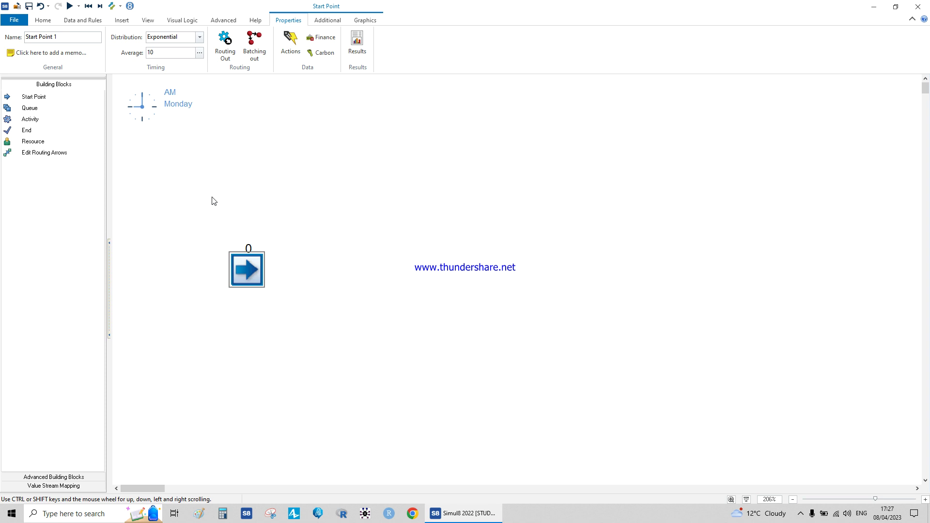
pyautogui.moveTo(243, 264); pyautogui.dragTo(169, 197)
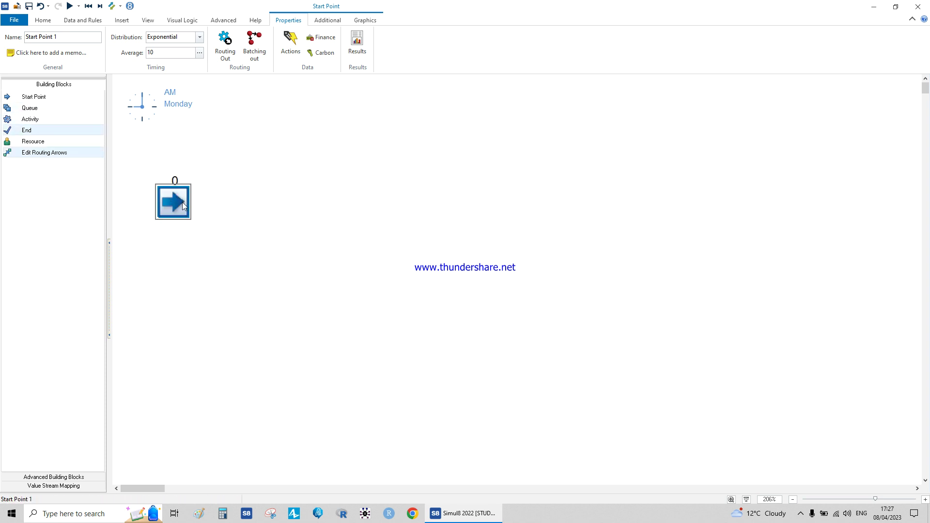
# Add a queue, Activity 1, a second queue, Activity 2 and an end point in a row.
pyautogui.moveTo(196, 203)
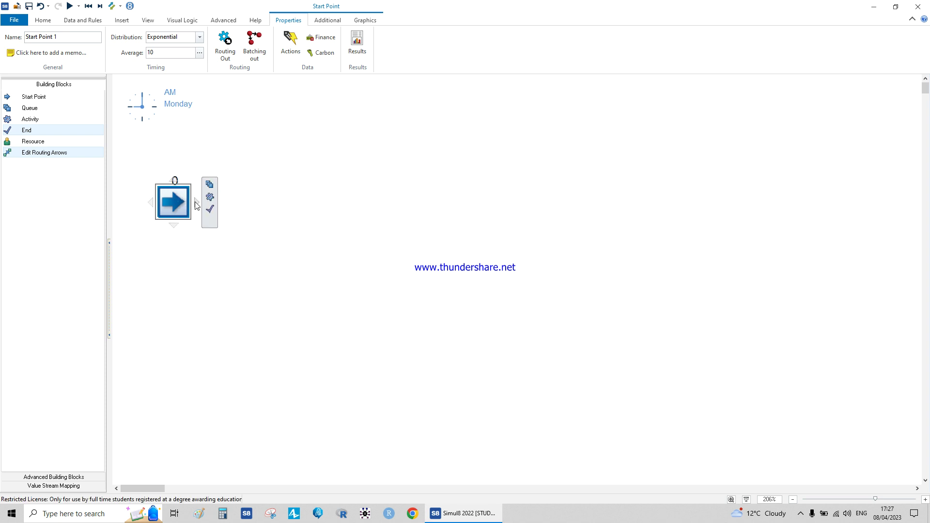
pyautogui.click(170, 160)
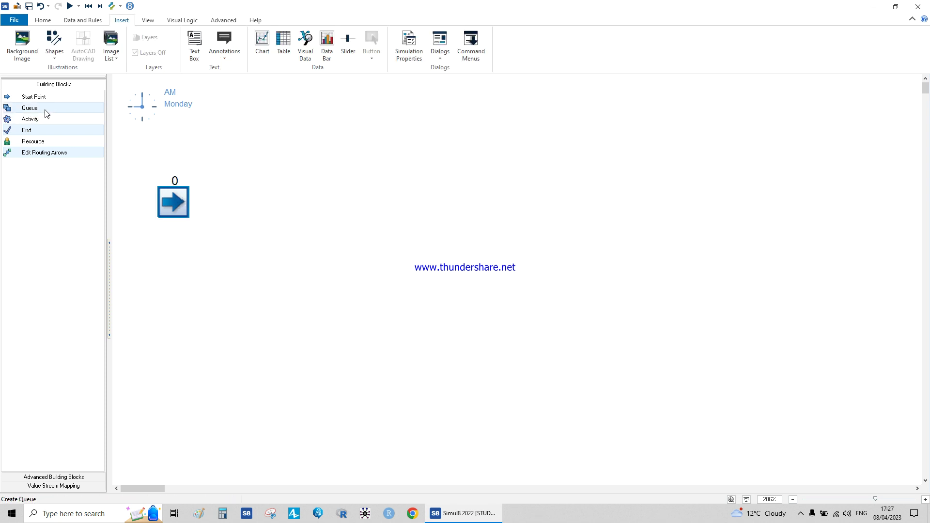
pyautogui.click(292, 209)
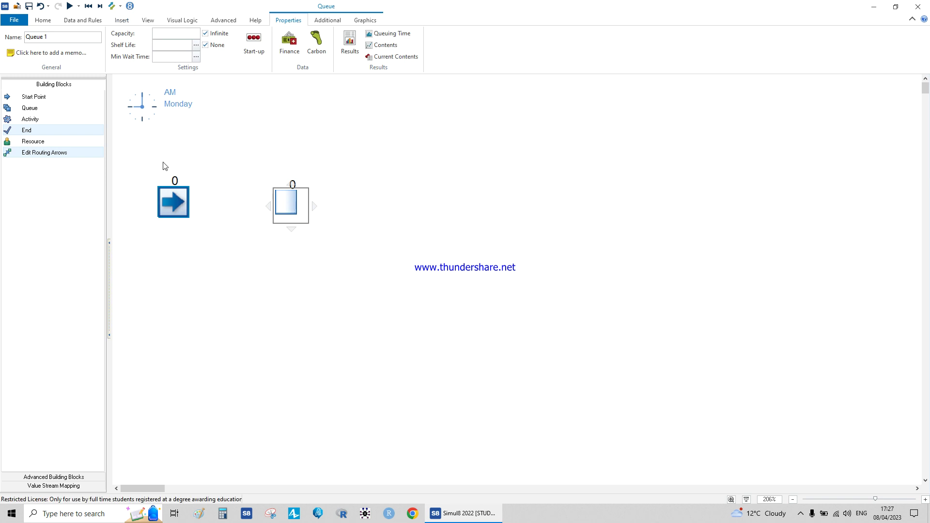
pyautogui.click(62, 122)
pyautogui.click(412, 208)
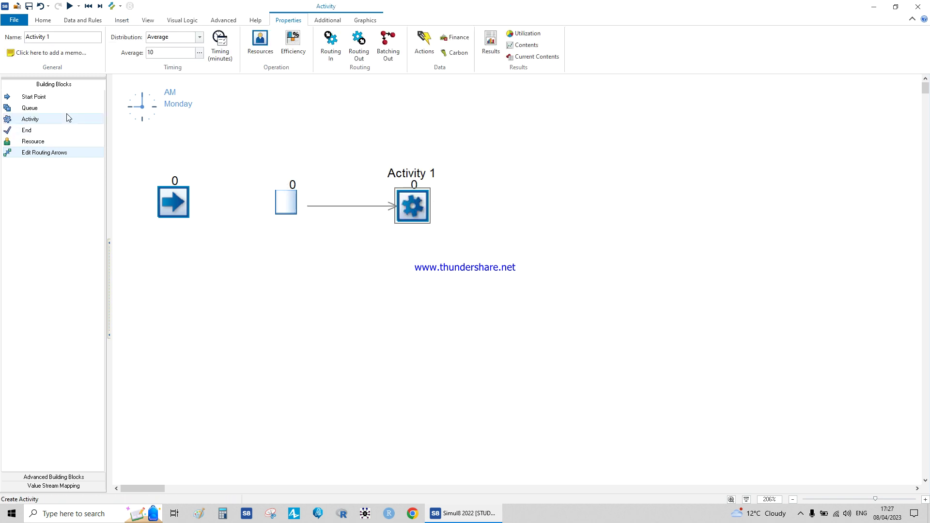
pyautogui.click(563, 207)
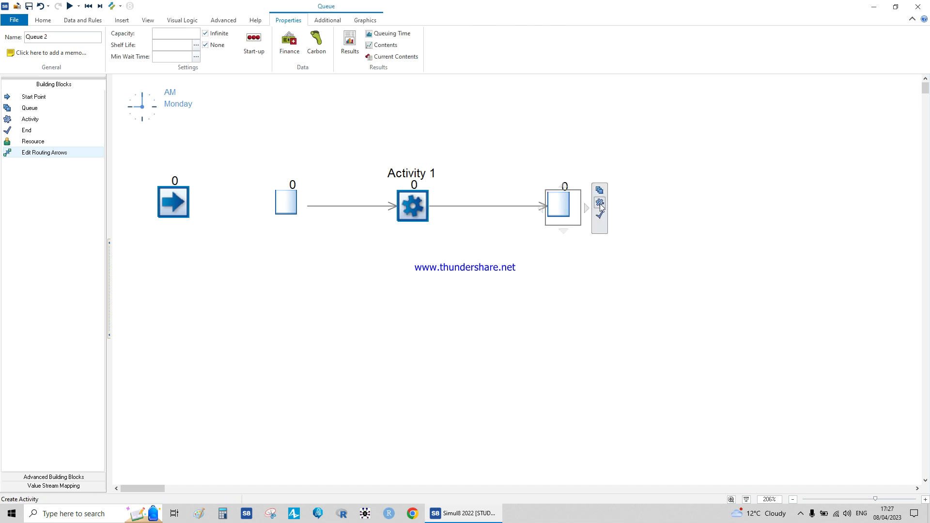
pyautogui.click(602, 209)
pyautogui.click(698, 209)
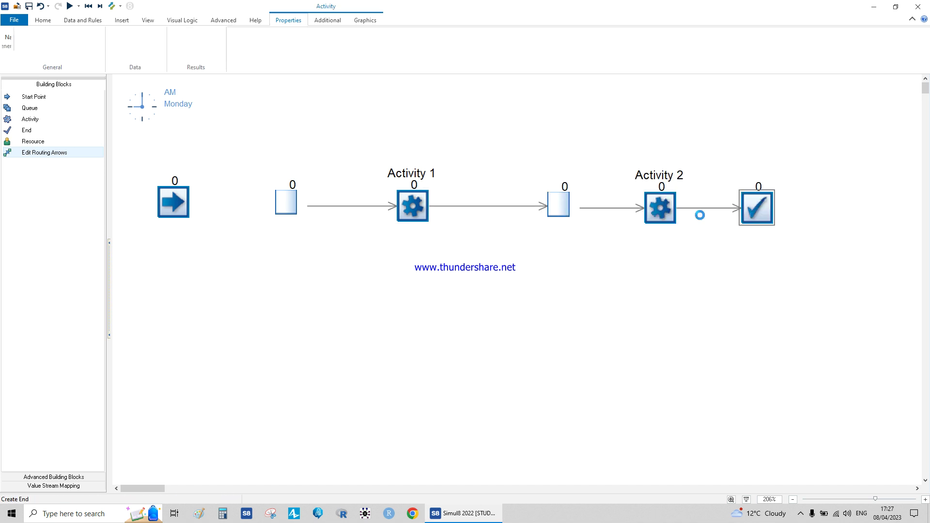
pyautogui.moveTo(797, 210); pyautogui.dragTo(801, 210)
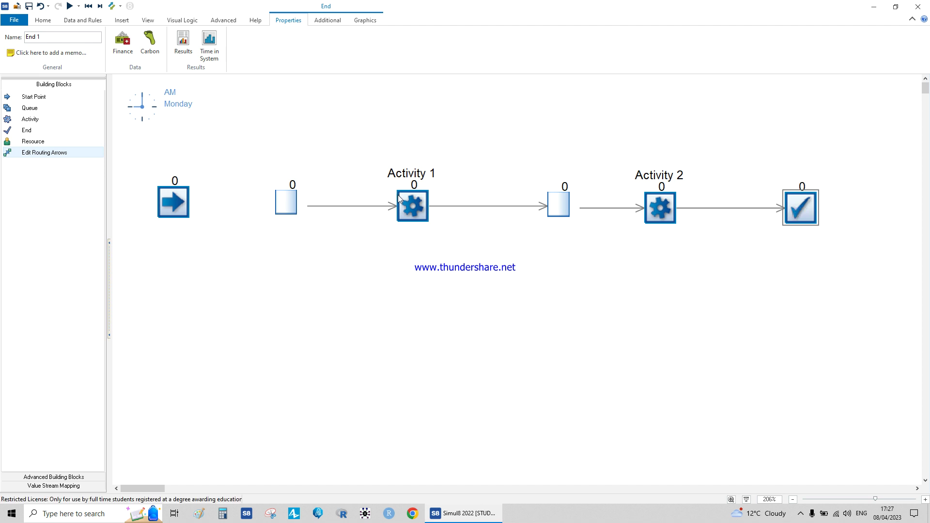
pyautogui.click(183, 203)
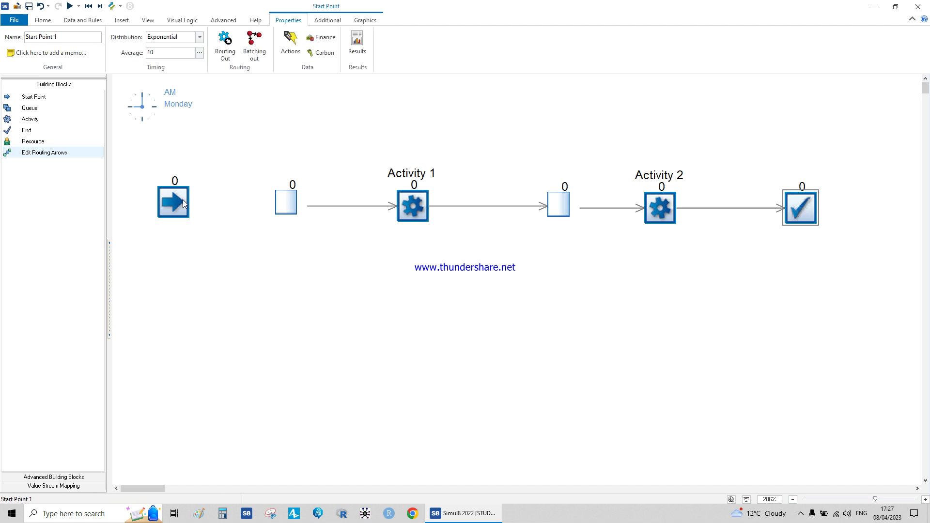
# Turn on the start point's title and name it 'System In' in Start Point Properties.
pyautogui.click(367, 20)
pyautogui.click(7, 37)
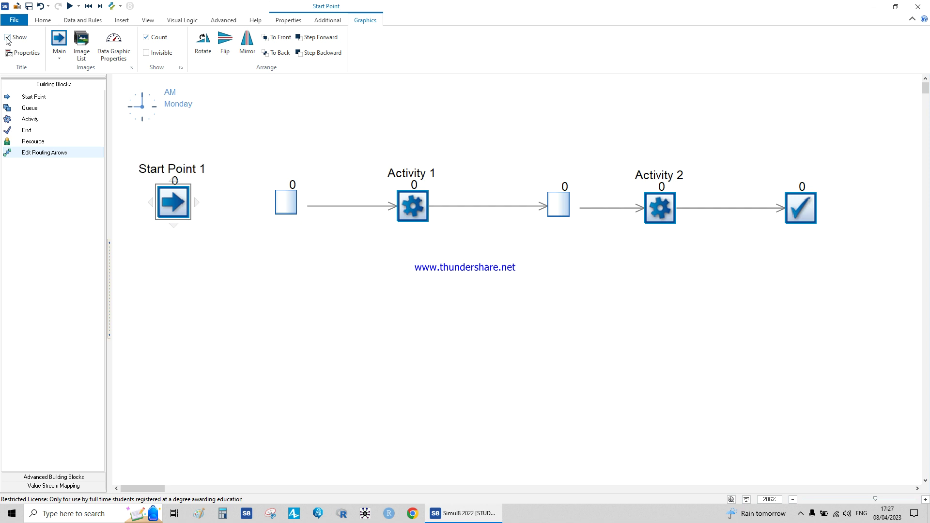
pyautogui.doubleClick(161, 198)
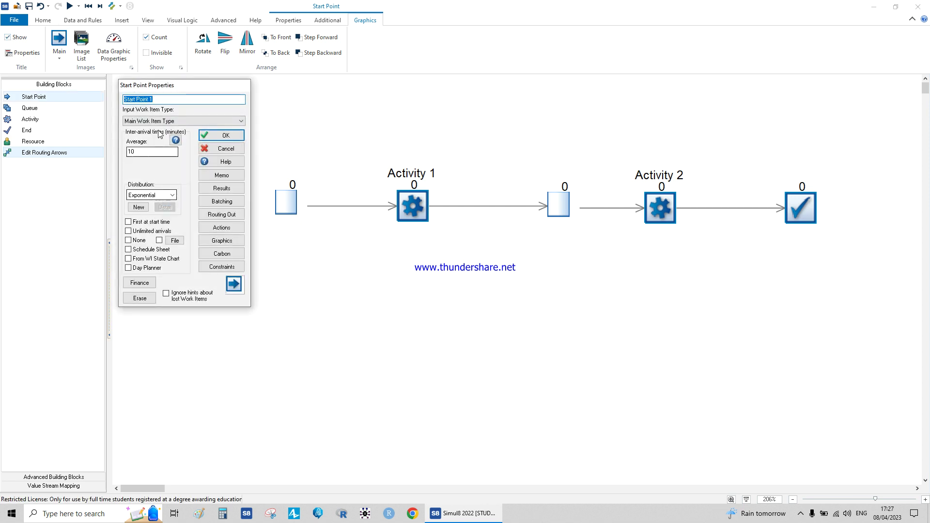
pyautogui.moveTo(194, 86); pyautogui.dragTo(320, 250)
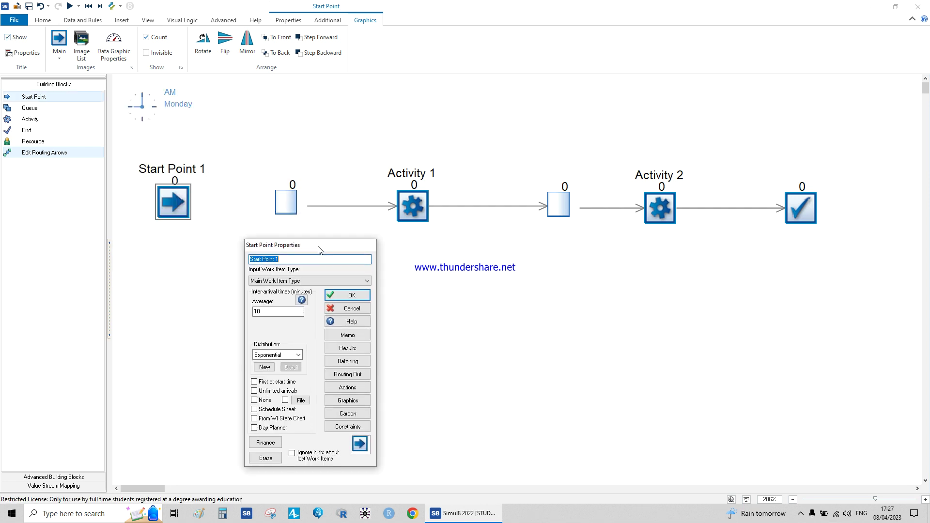
pyautogui.write('System In')
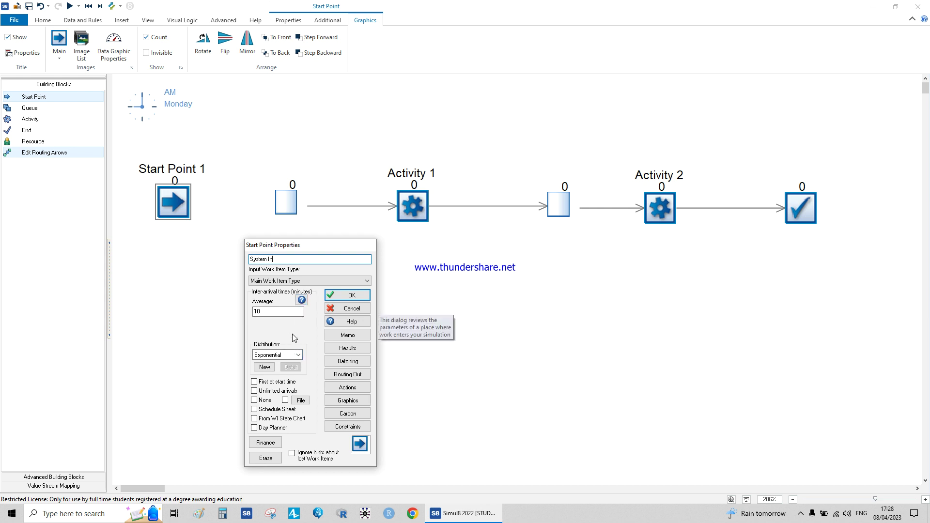
pyautogui.click(349, 295)
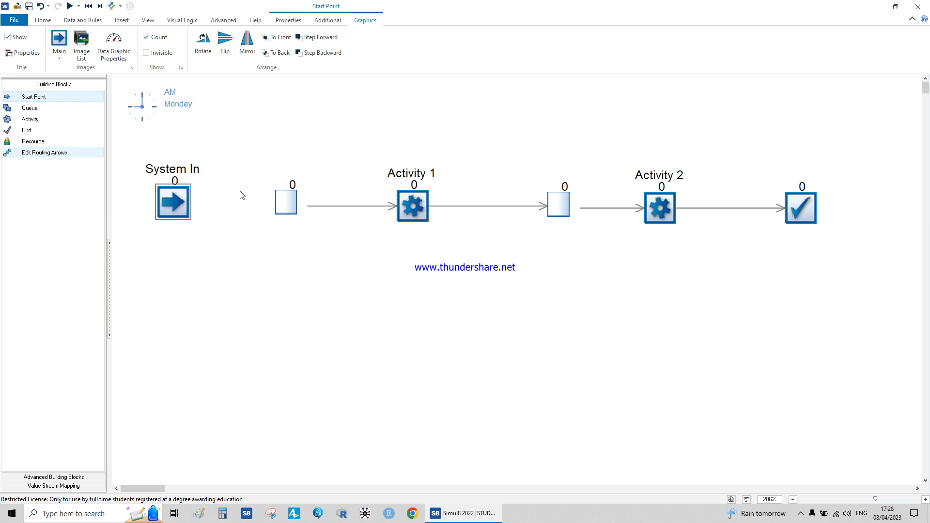
# Set the System In title's Y offset to -35 and wrap text beyond 50.
pyautogui.click(22, 52)
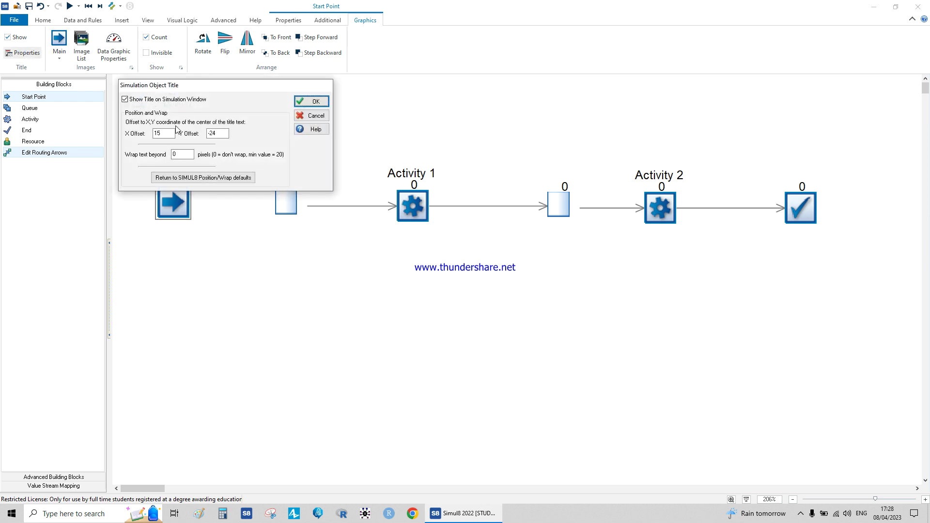
pyautogui.moveTo(227, 133); pyautogui.dragTo(199, 137)
pyautogui.write('-35')
pyautogui.press('Tab')
pyautogui.write('50')
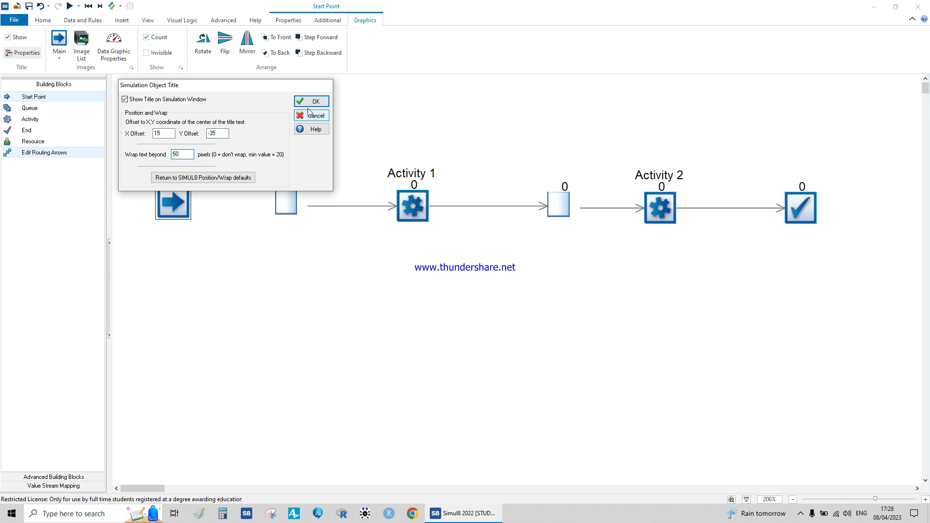
pyautogui.press('Return')
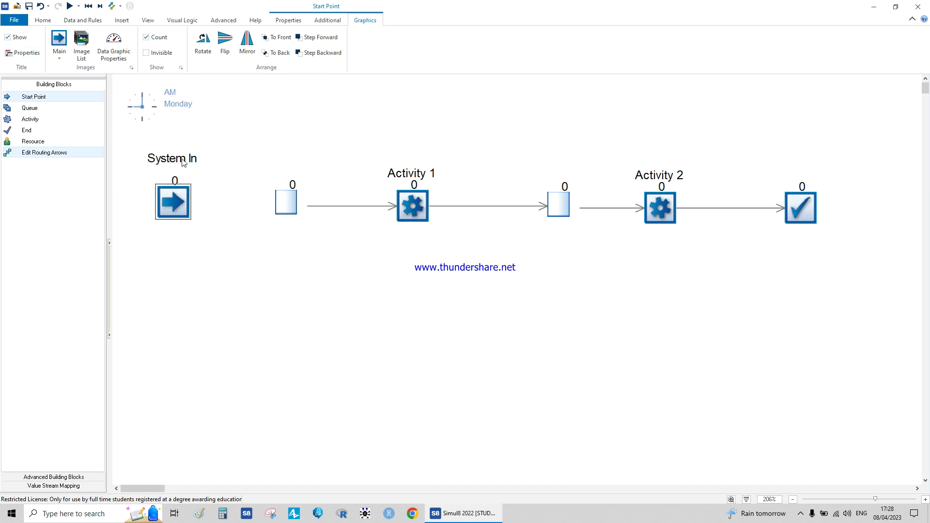
# Recheck the System In title settings, confirming X offset 15 and Y offset -35.
pyautogui.click(183, 162)
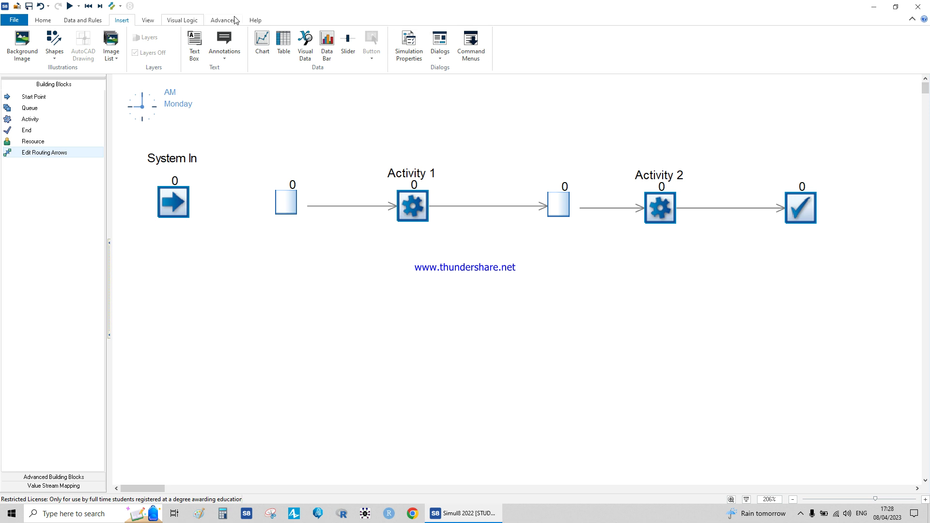
pyautogui.click(189, 207)
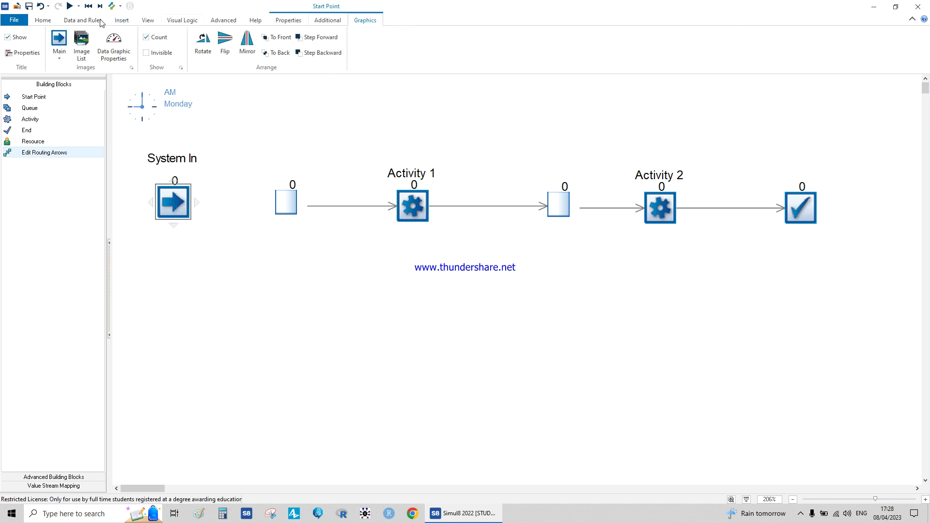
pyautogui.click(22, 53)
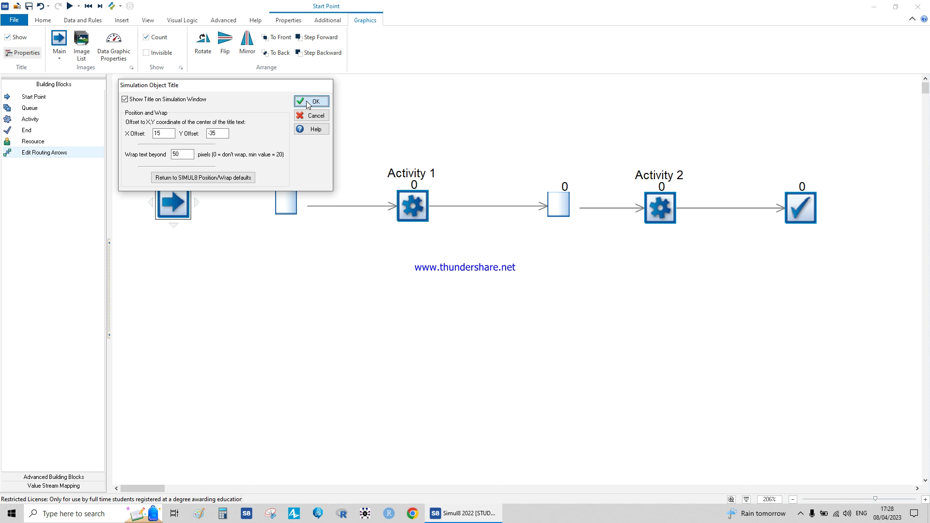
pyautogui.click(306, 101)
pyautogui.click(276, 147)
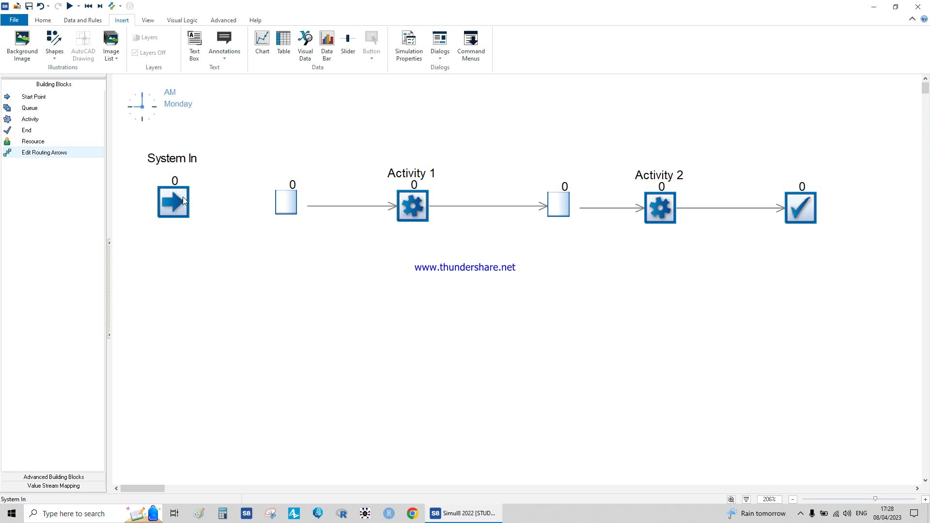
# Redraw the routing arrow connecting System In to the first queue.
pyautogui.click(48, 154)
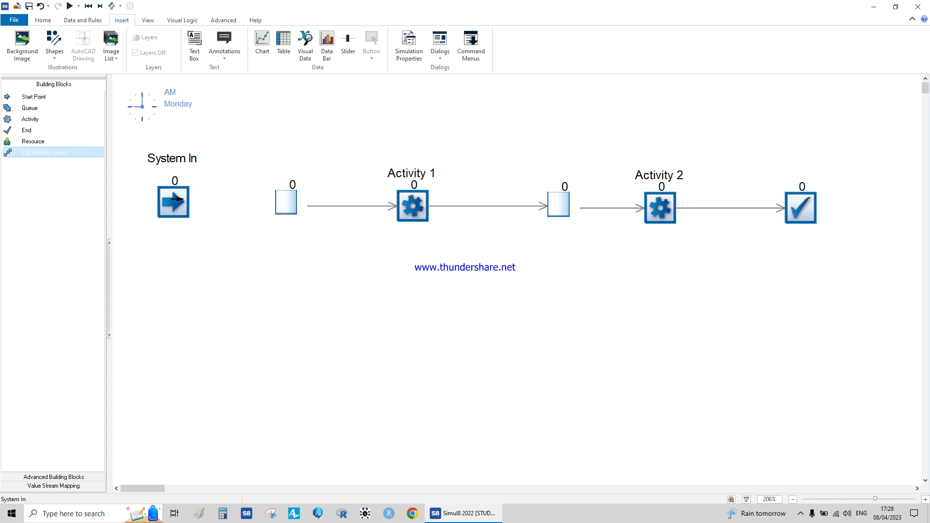
pyautogui.moveTo(177, 198); pyautogui.dragTo(279, 204)
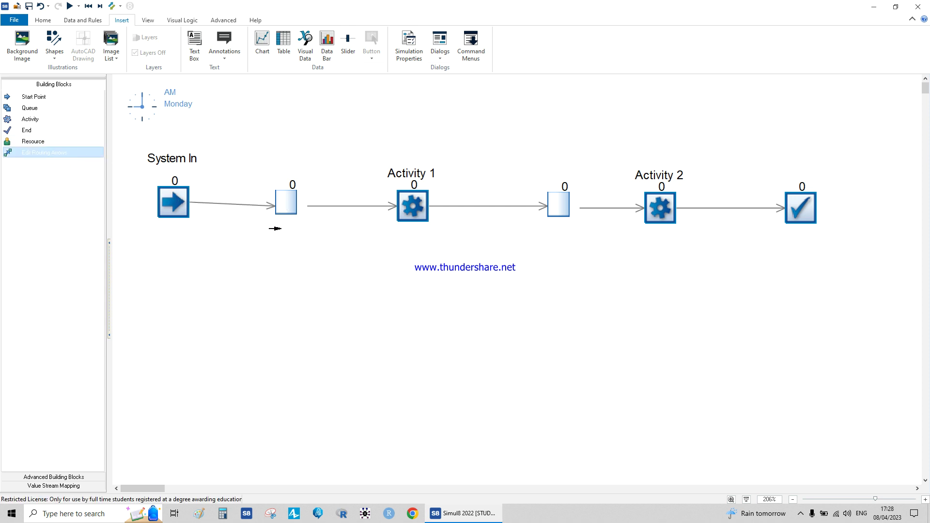
pyautogui.click(79, 154)
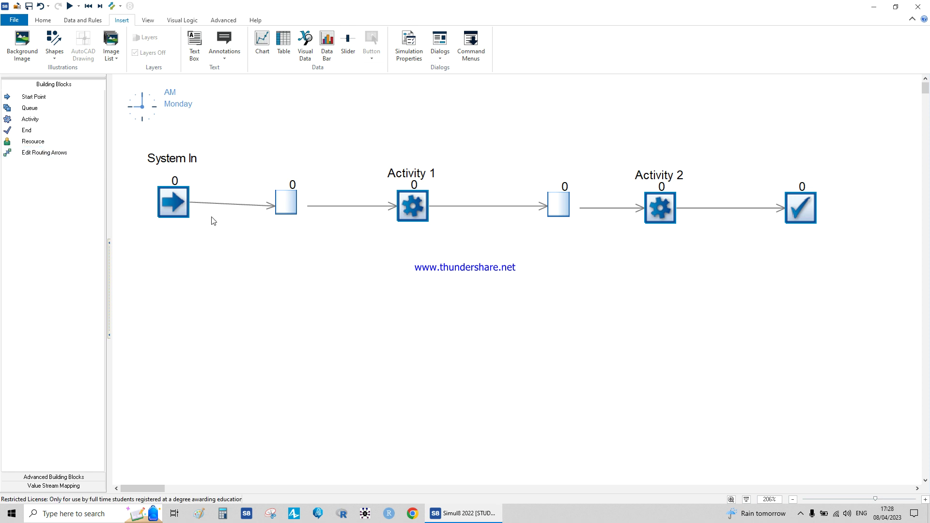
pyautogui.click(232, 205)
pyautogui.press('Delete')
pyautogui.click(179, 201)
pyautogui.click(285, 206)
pyautogui.click(186, 210)
pyautogui.click(278, 200)
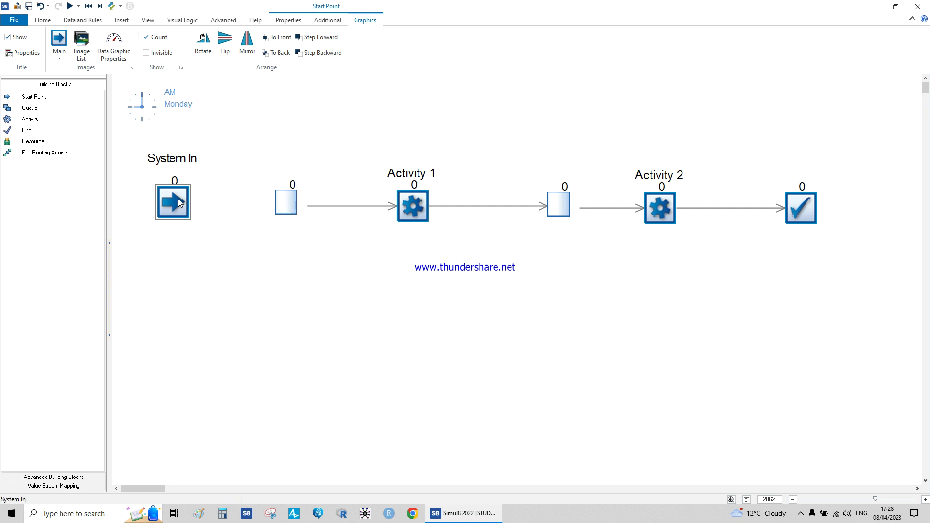
pyautogui.click(282, 202)
pyautogui.click(270, 251)
# Move the first queue lower and bend the System In arrow into a right-angled corner.
pyautogui.moveTo(285, 207); pyautogui.dragTo(284, 272)
pyautogui.click(235, 267)
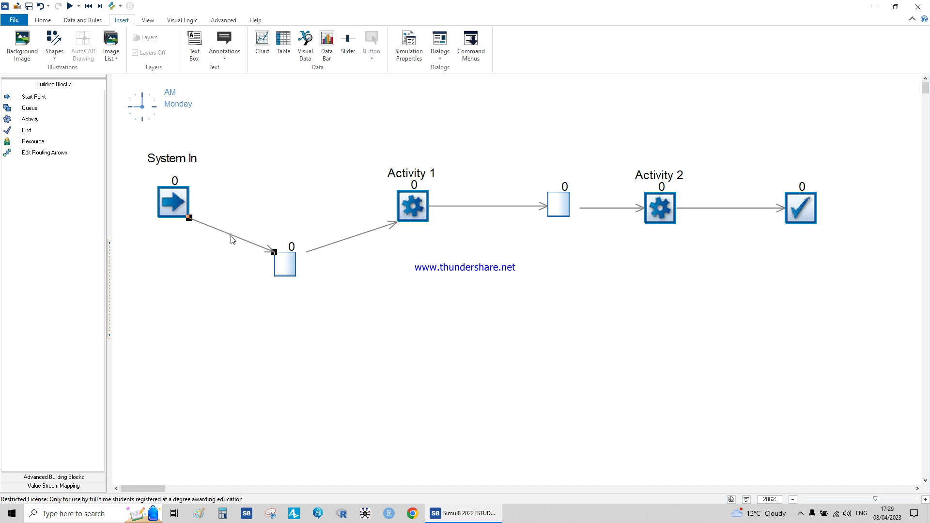
pyautogui.moveTo(233, 239); pyautogui.dragTo(172, 270)
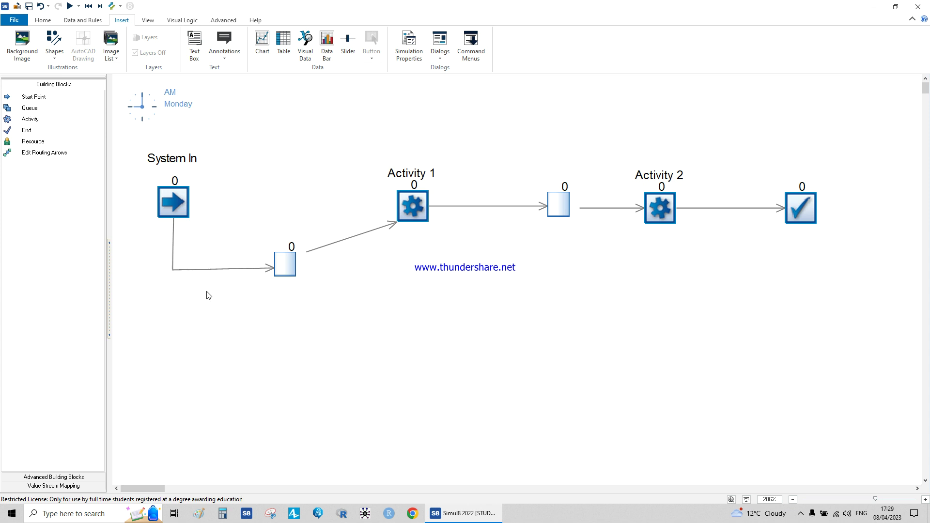
pyautogui.click(285, 264)
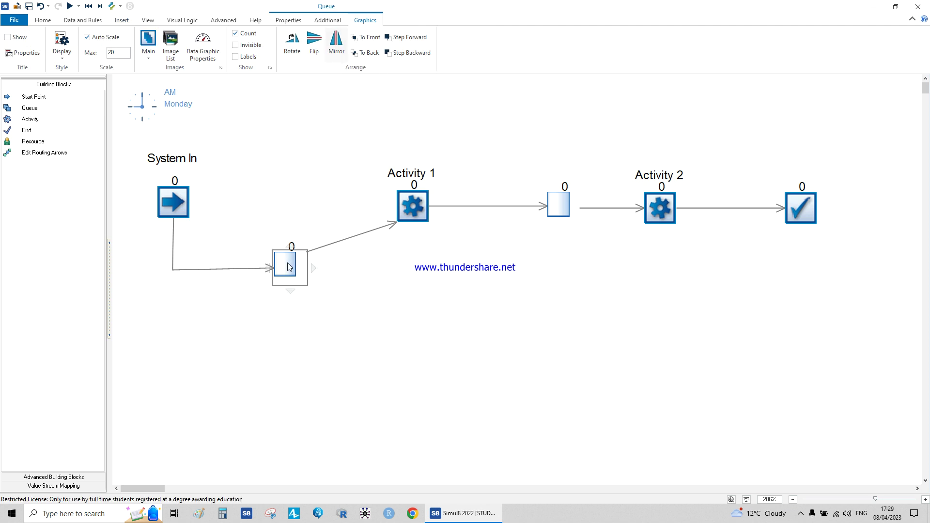
# In the first queue's properties, replace the name with 'Queue For Machine A'.
pyautogui.doubleClick(291, 266)
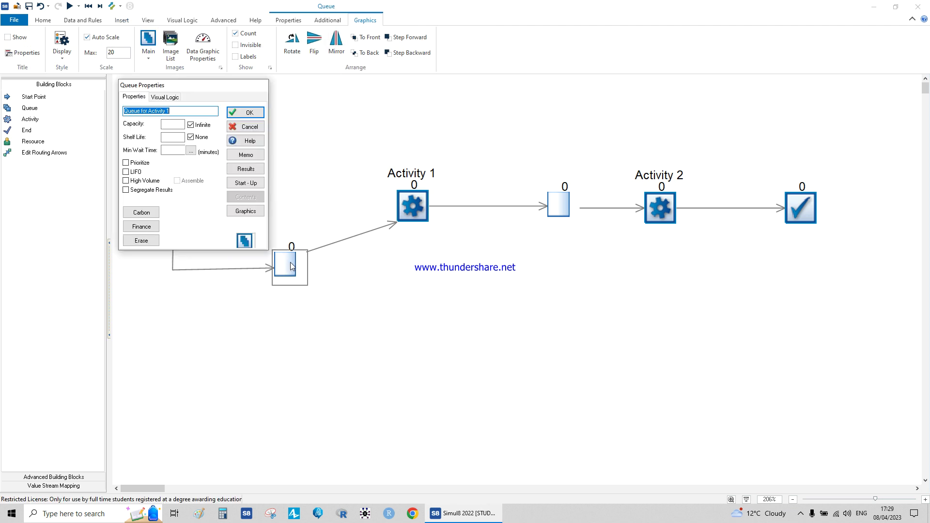
pyautogui.write('Machine')
pyautogui.hotkey('ctrl', 'a')
pyautogui.press('BackSpace')
# Review the queue's Start-Up initial conditions and cancel, leaving starting contents at 0.
pyautogui.click(247, 183)
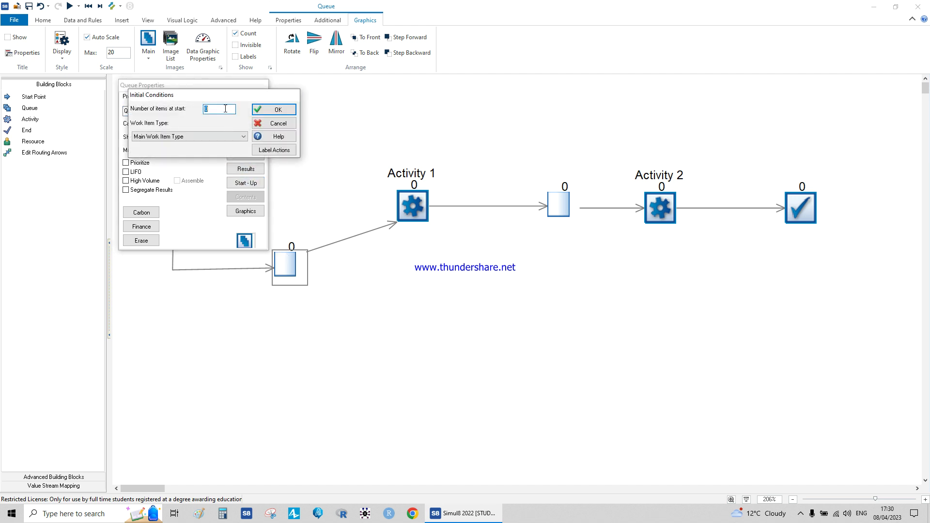
pyautogui.moveTo(206, 95); pyautogui.dragTo(219, 313)
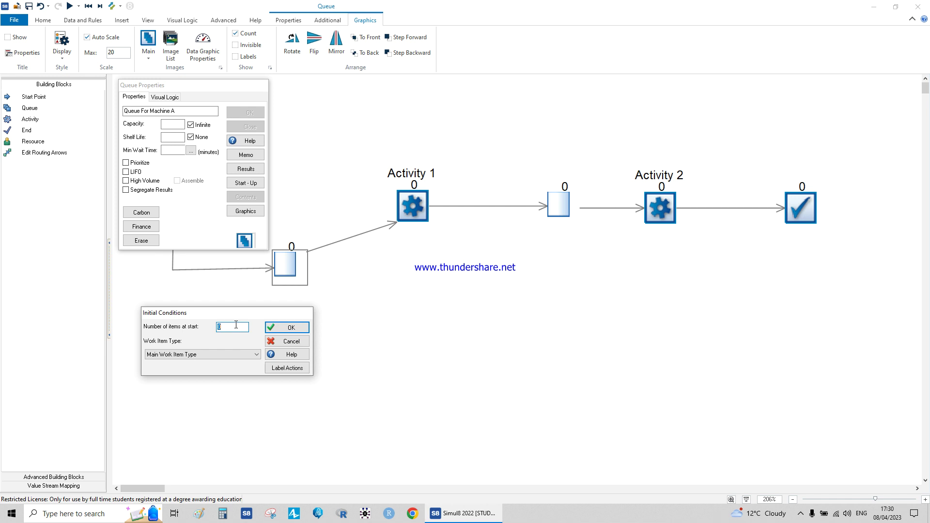
pyautogui.click(274, 343)
# Confirm the Queue For Machine A name, show its title and set text wrap to 50.
pyautogui.click(253, 115)
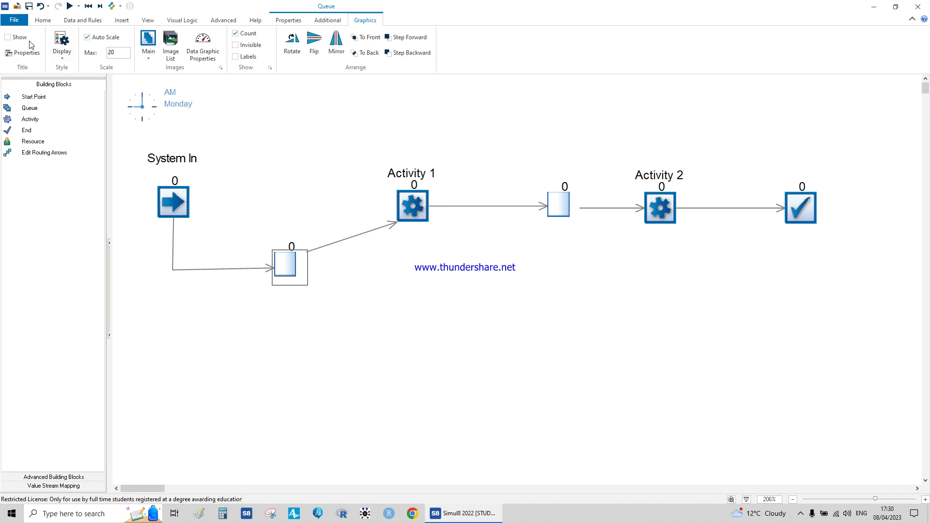
pyautogui.click(7, 37)
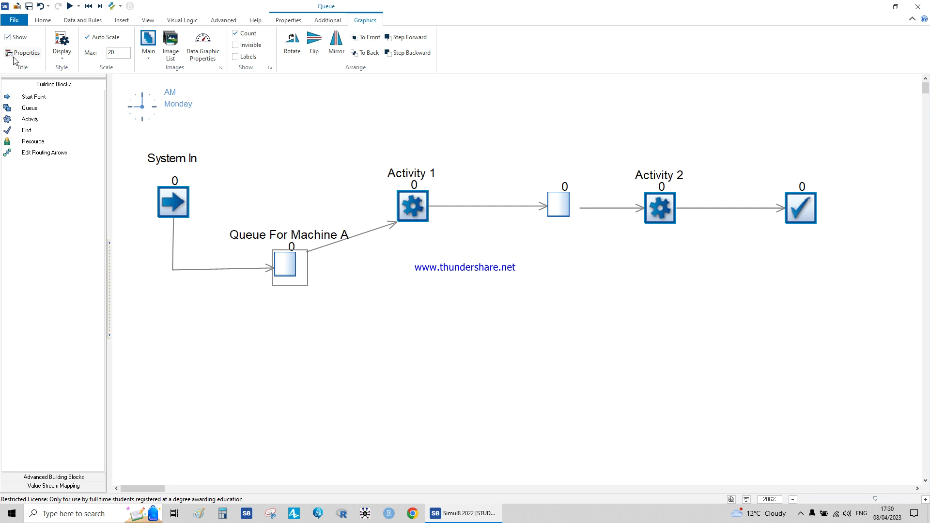
pyautogui.click(23, 52)
pyautogui.moveTo(224, 133); pyautogui.dragTo(197, 136)
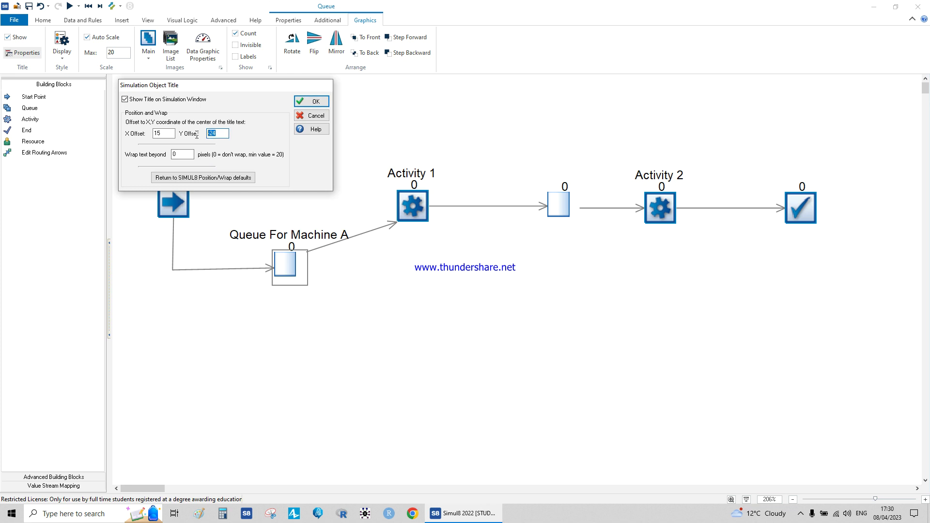
pyautogui.write('-35')
pyautogui.doubleClick(185, 157)
pyautogui.write('50')
pyautogui.click(312, 102)
# Set the Queue For Machine A title's Y offset to 50 so it sits below the queue.
pyautogui.click(290, 225)
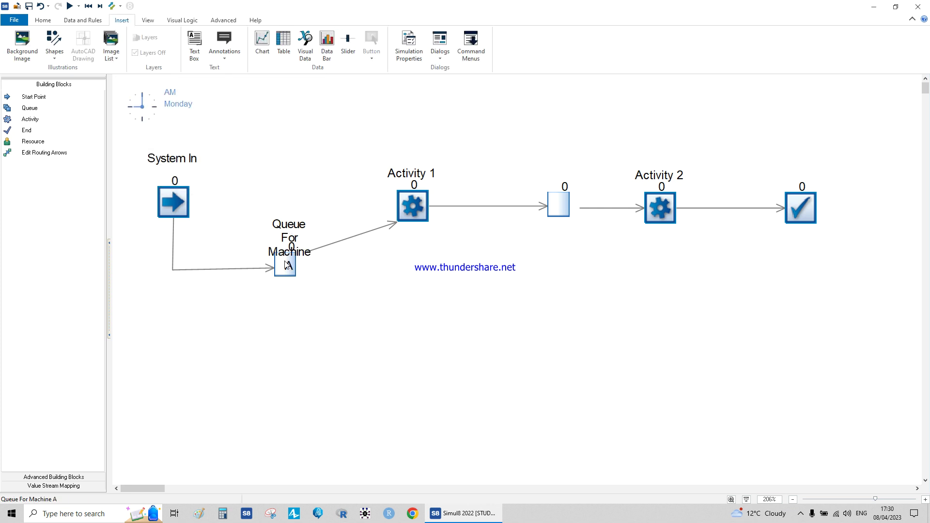
pyautogui.doubleClick(286, 256)
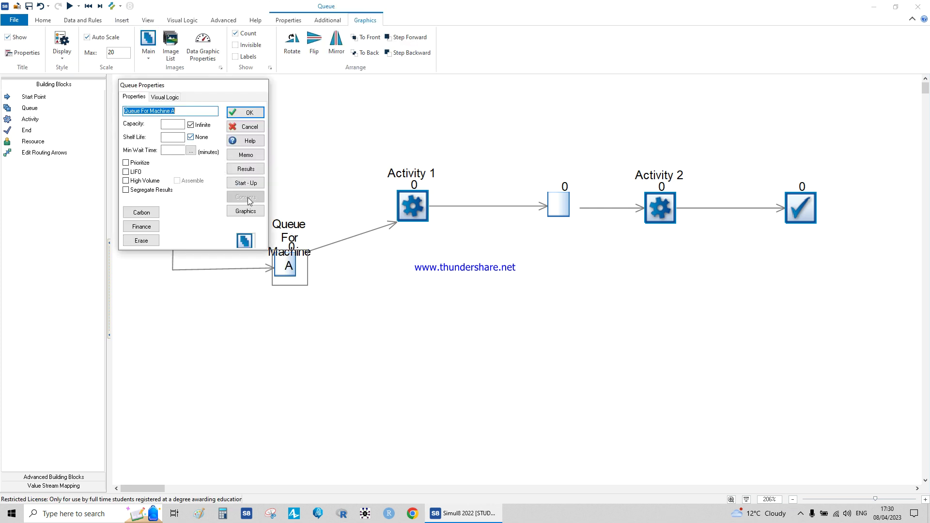
pyautogui.click(246, 127)
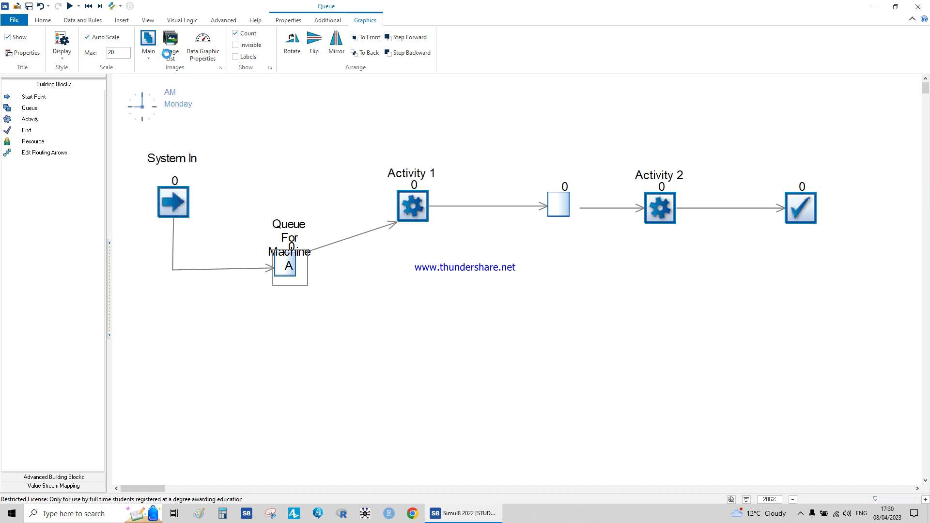
pyautogui.click(18, 58)
pyautogui.moveTo(217, 135); pyautogui.dragTo(200, 135)
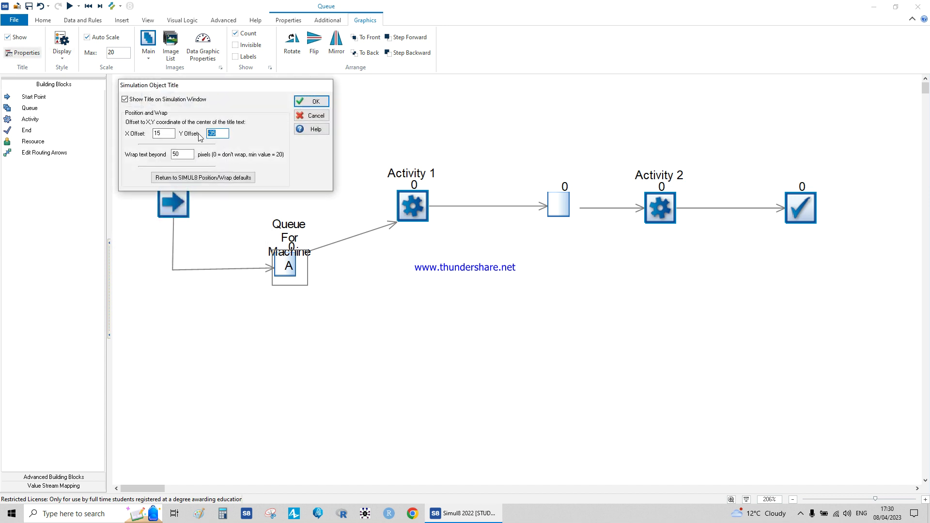
pyautogui.write('50')
pyautogui.click(303, 104)
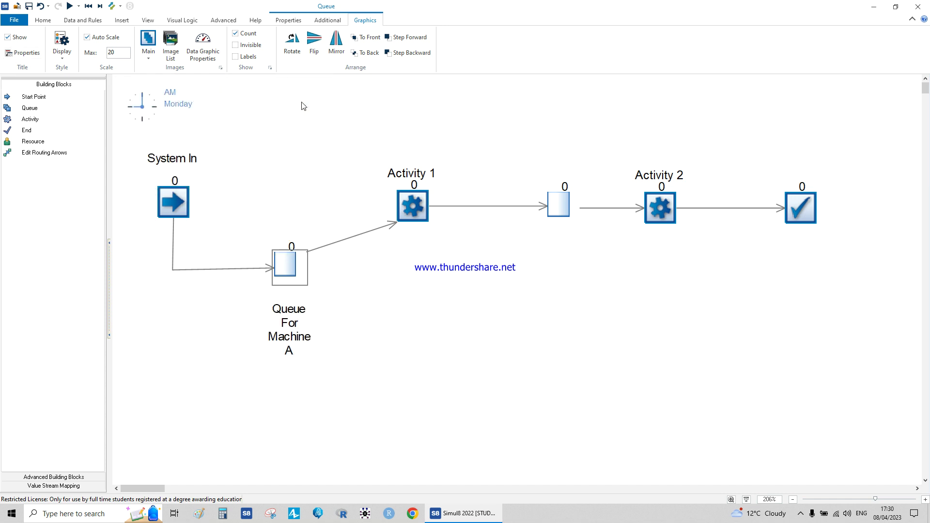
pyautogui.click(400, 325)
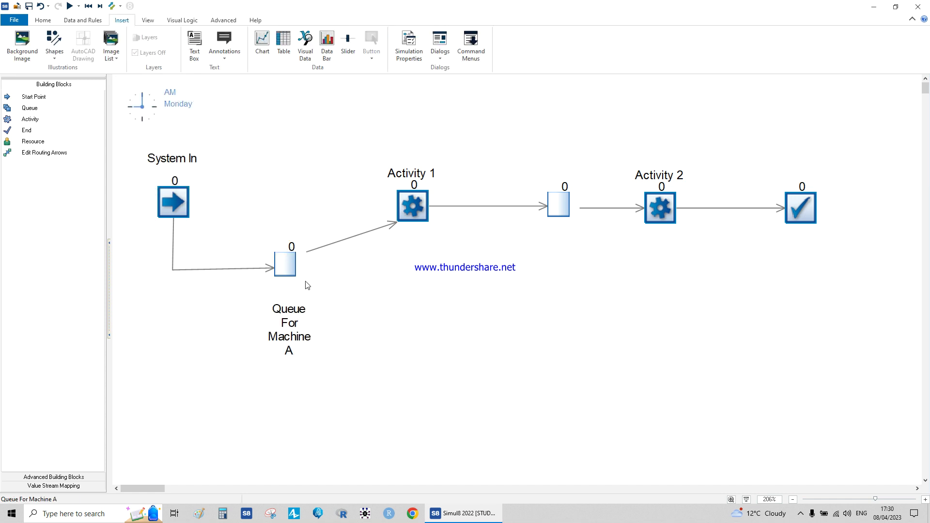
# In Activity Properties, name the first activity 'Machine A' and the second 'Machine B'.
pyautogui.doubleClick(410, 212)
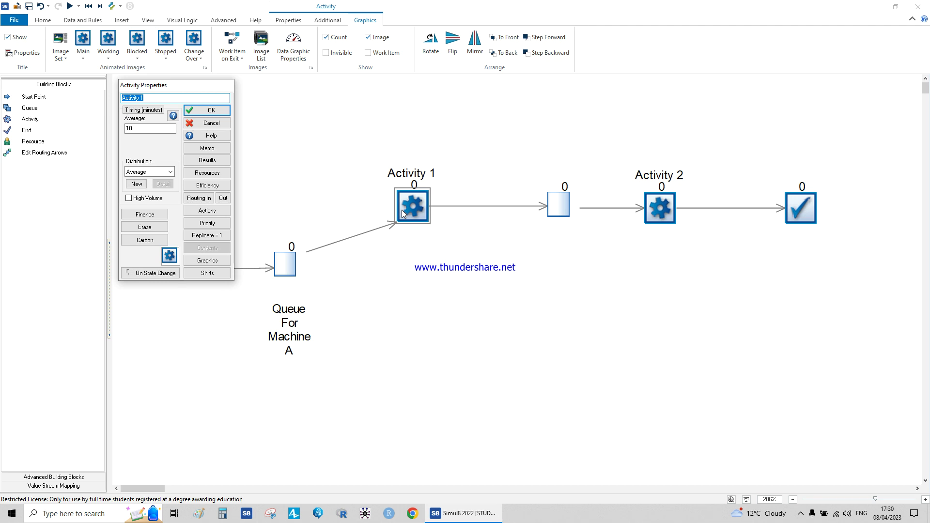
pyautogui.write('Machine A')
pyautogui.click(211, 111)
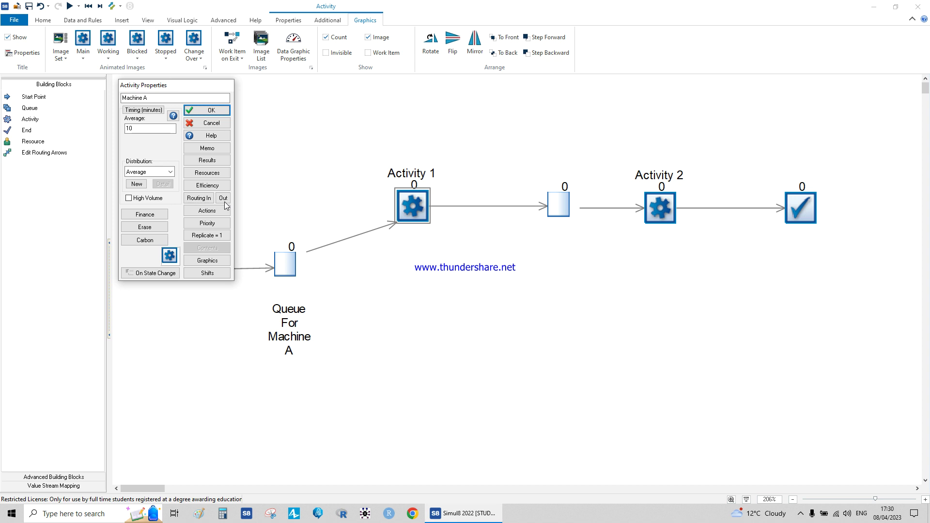
pyautogui.click(204, 110)
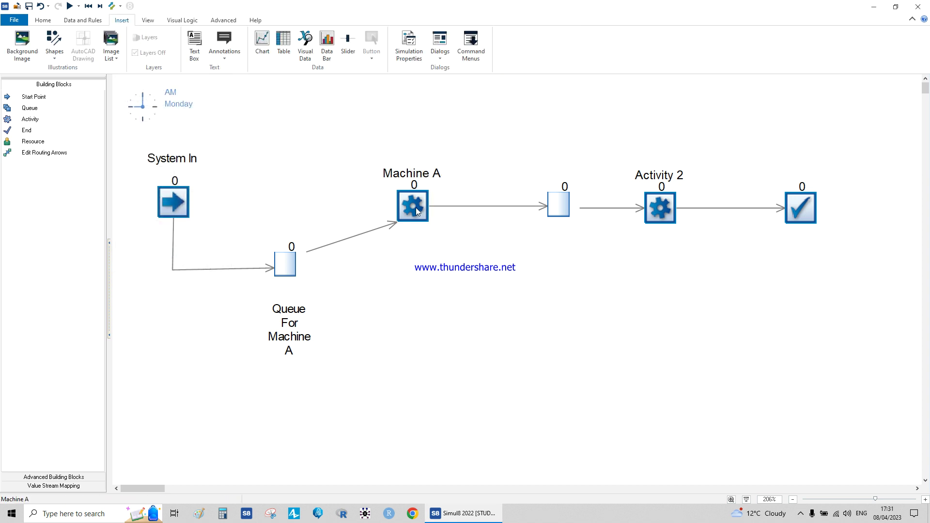
pyautogui.doubleClick(661, 207)
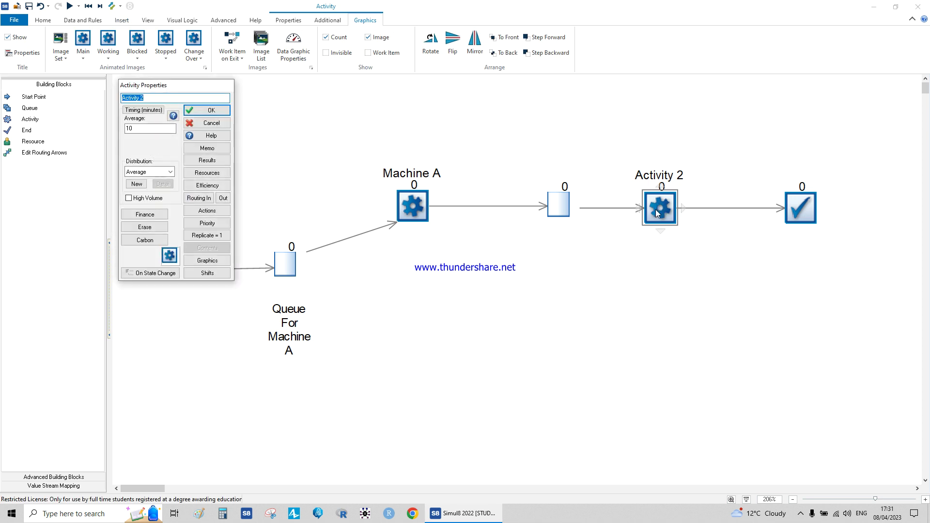
pyautogui.write('Machine B')
pyautogui.click(209, 110)
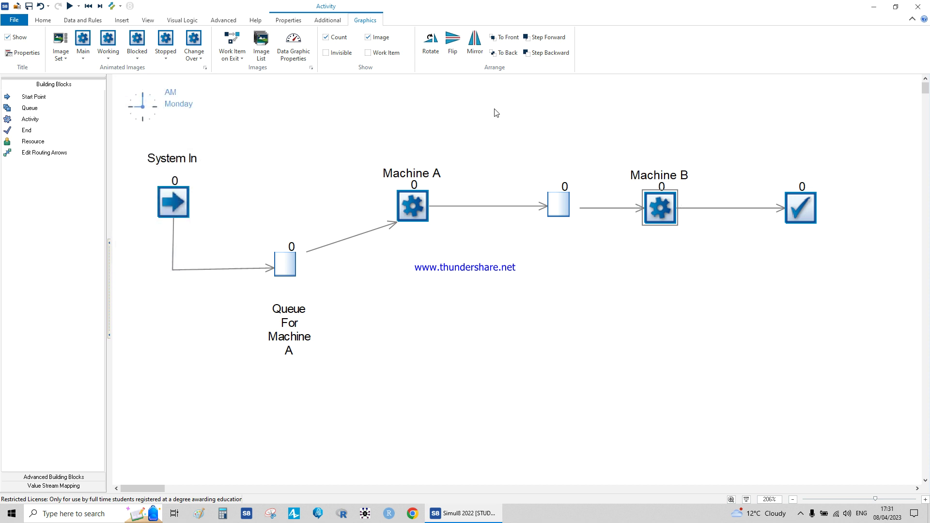
# Rename the second queue to 'Queue for Machine B'.
pyautogui.doubleClick(558, 209)
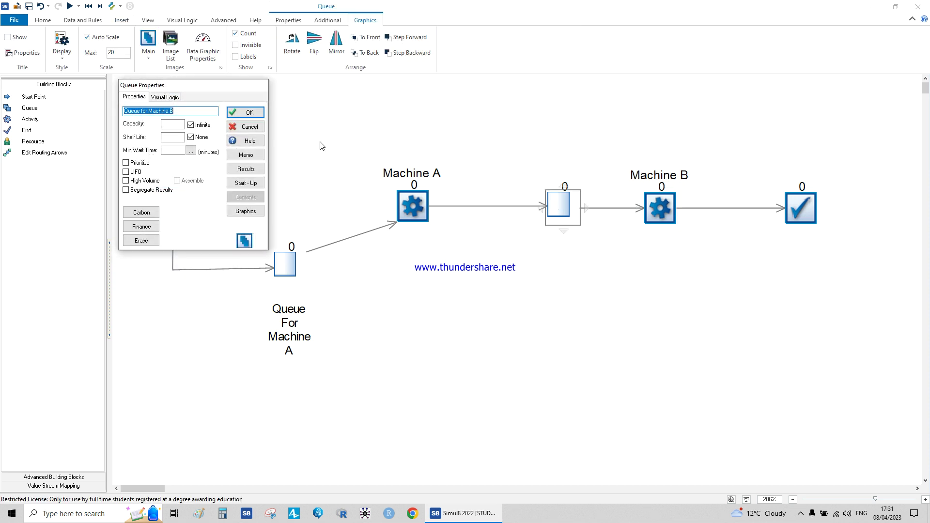
pyautogui.write('Queu')
pyautogui.press('Return')
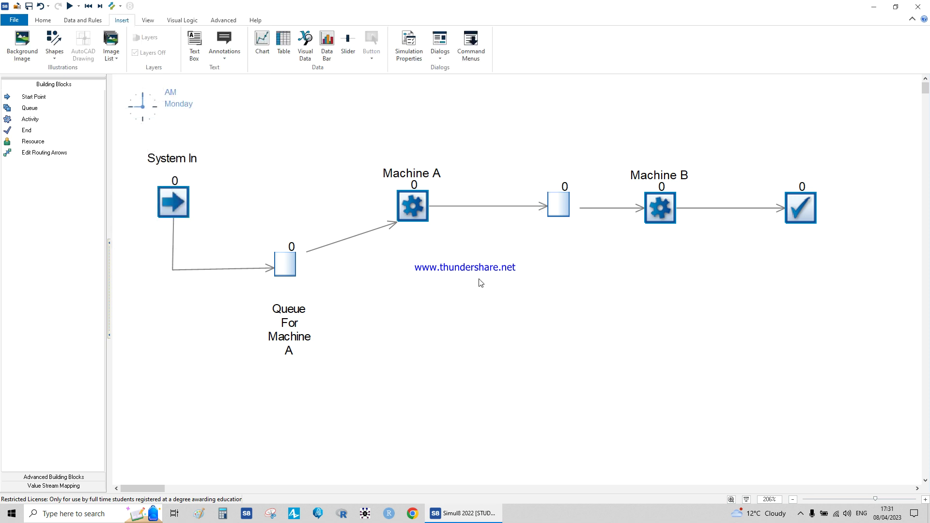
pyautogui.doubleClick(657, 211)
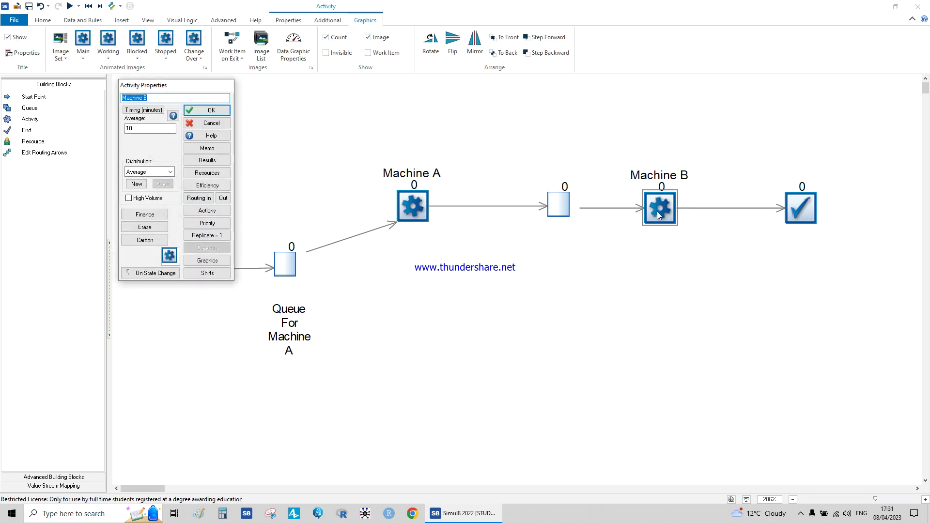
pyautogui.click(208, 123)
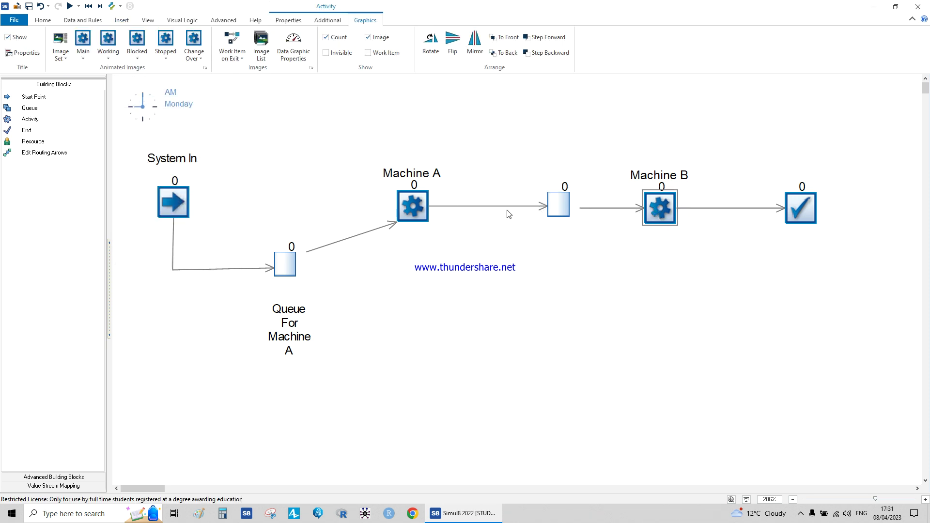
# Show the Queue for Machine B title with Y offset 50 and wrapping at 100.
pyautogui.click(552, 208)
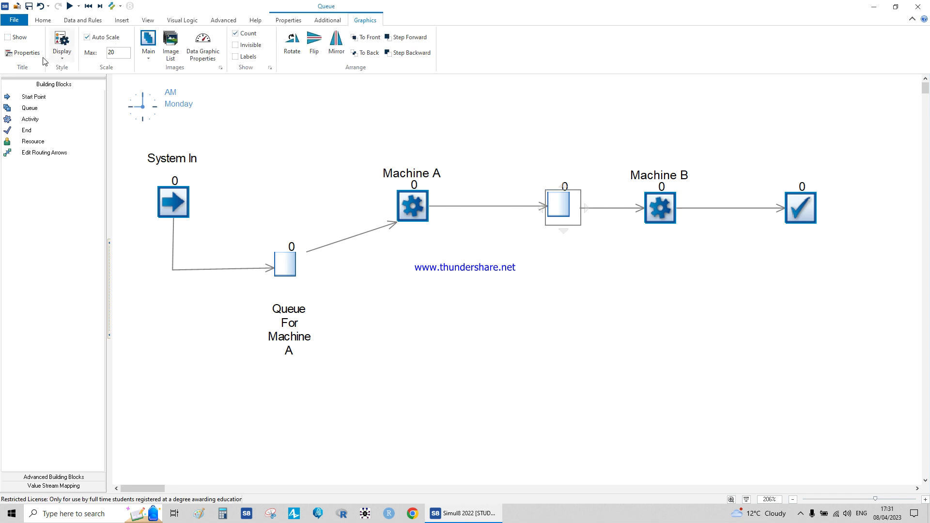
pyautogui.click(8, 38)
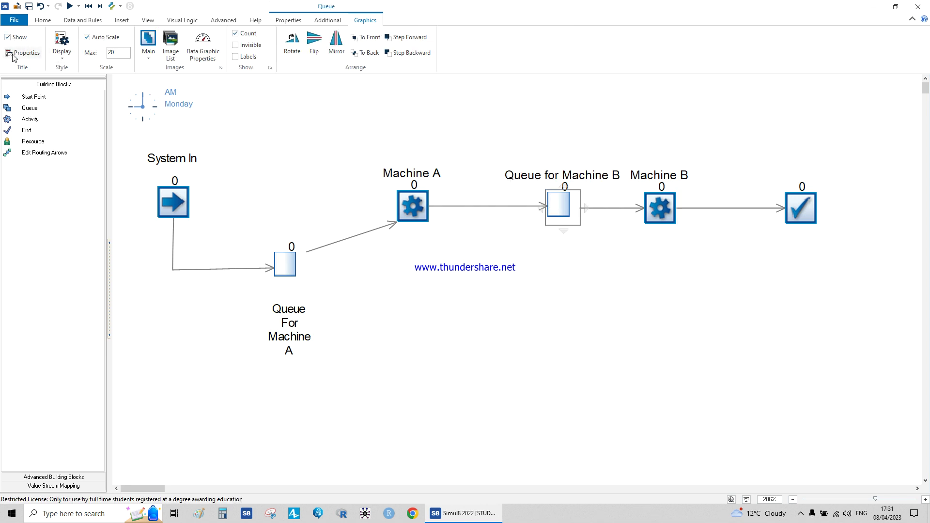
pyautogui.click(13, 57)
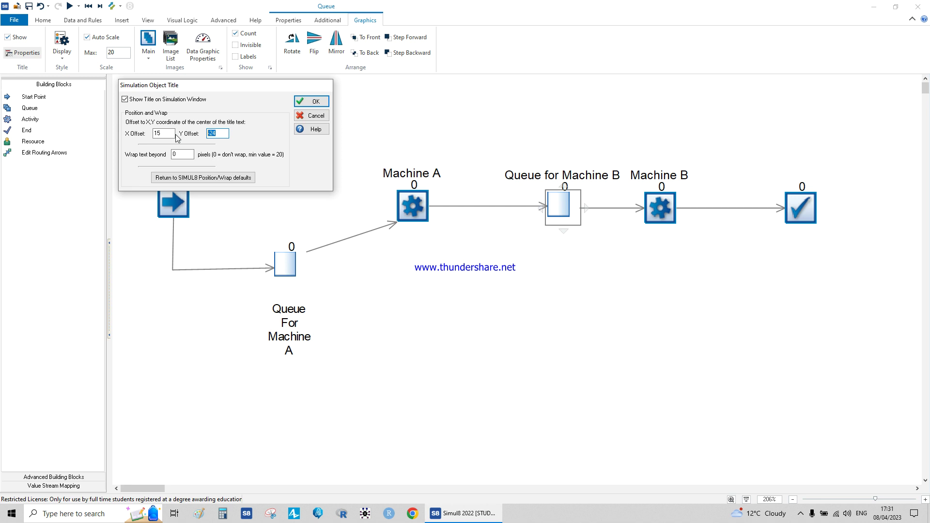
pyautogui.write('50')
pyautogui.press('Tab')
pyautogui.write('100')
pyautogui.click(311, 102)
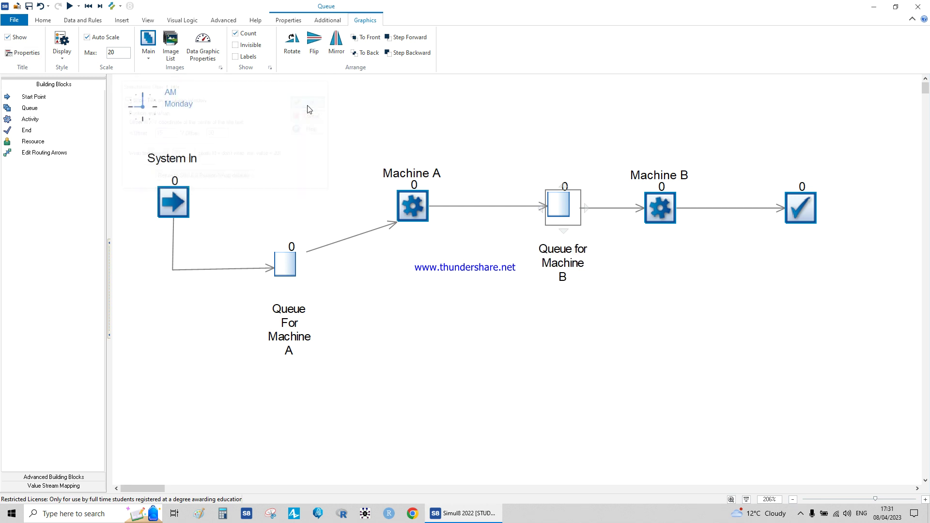
pyautogui.click(470, 229)
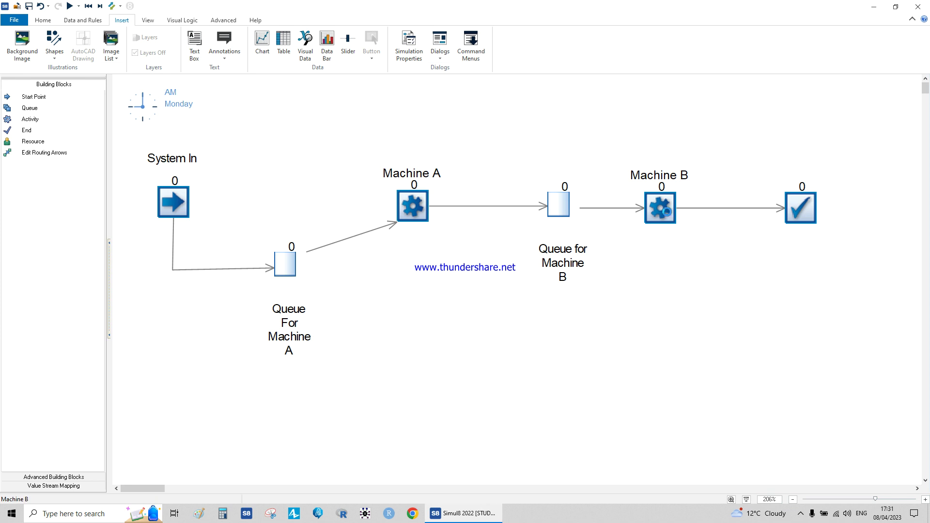
pyautogui.click(665, 211)
# Raise Machine B and bend the queue-to-Machine B arrow into a right-angled path.
pyautogui.moveTo(691, 135); pyautogui.dragTo(692, 137)
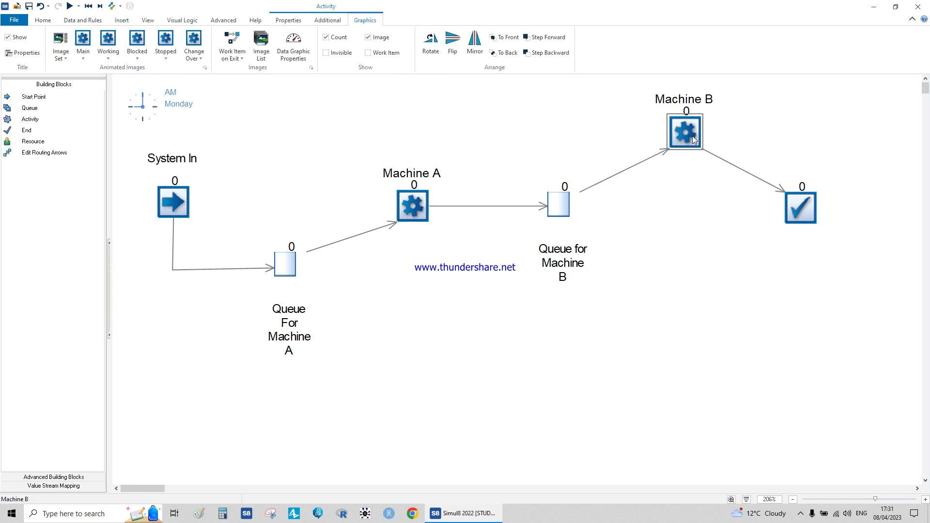
pyautogui.click(628, 169)
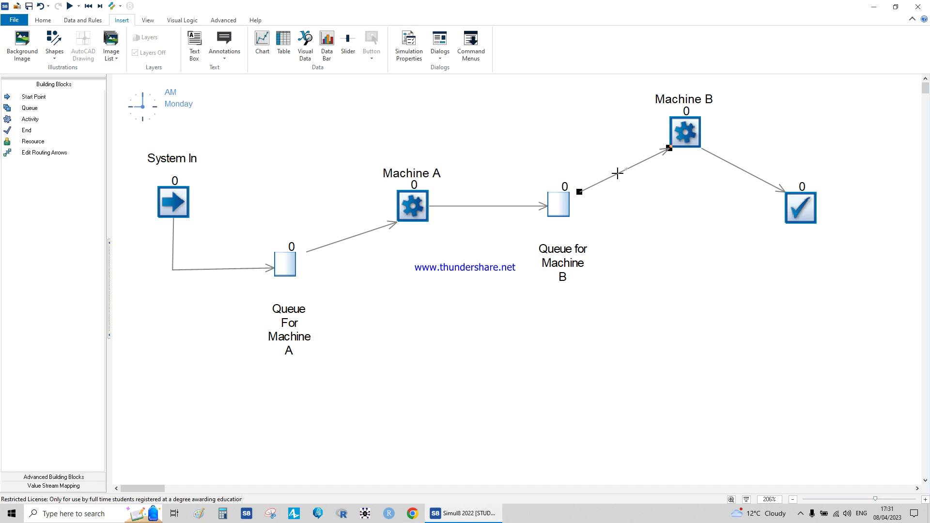
pyautogui.moveTo(616, 174); pyautogui.dragTo(601, 208)
pyautogui.click(631, 183)
pyautogui.moveTo(632, 183); pyautogui.dragTo(601, 132)
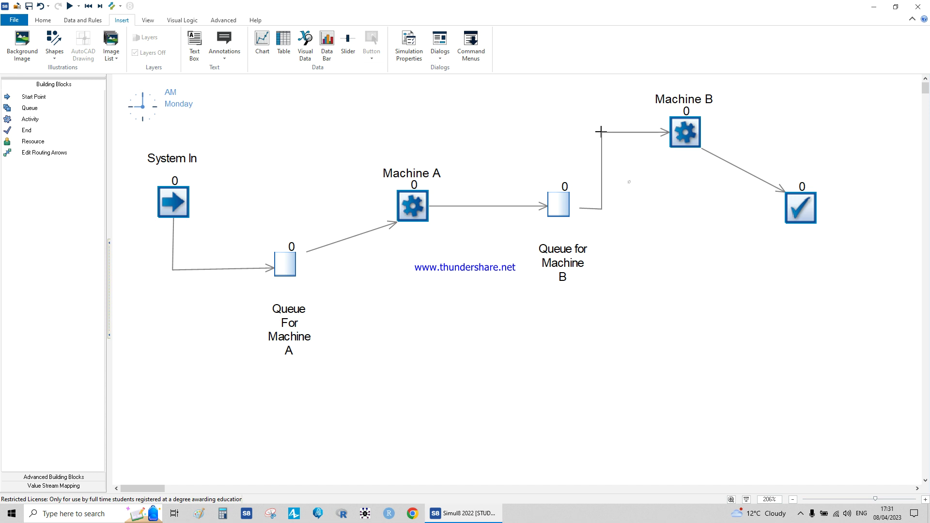
# Bend the Machine B-to-end arrow so it runs down, then right into the end.
pyautogui.click(737, 167)
pyautogui.moveTo(740, 170); pyautogui.dragTo(751, 132)
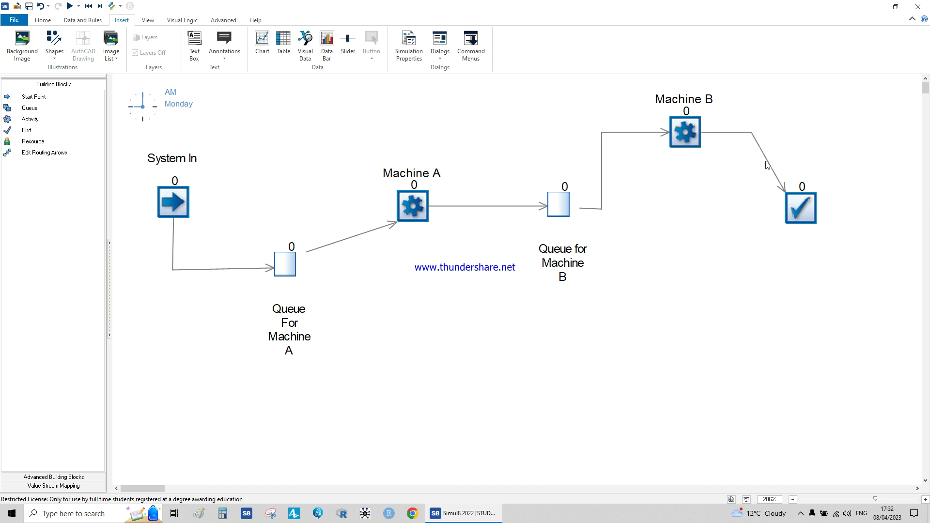
pyautogui.click(767, 161)
pyautogui.moveTo(767, 161); pyautogui.dragTo(752, 210)
# Rename the end block to 'System Exit' and display that title above it.
pyautogui.doubleClick(801, 208)
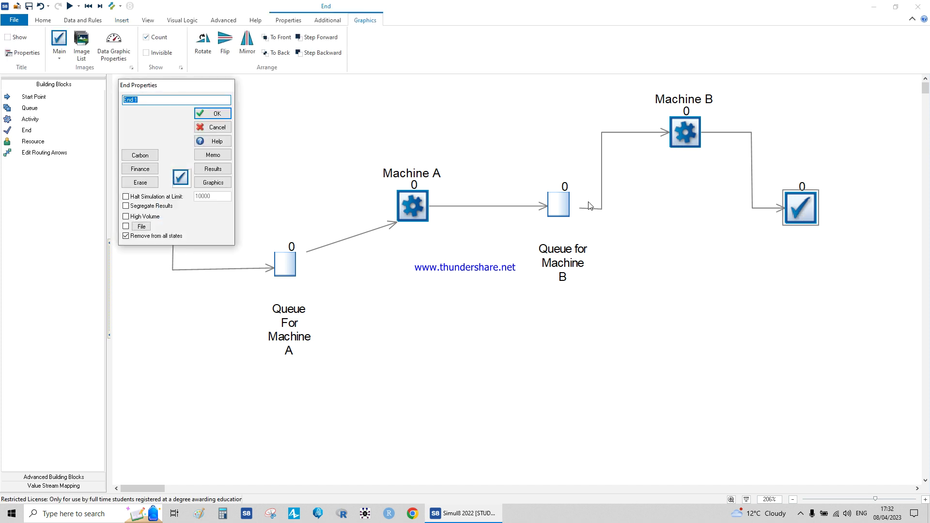
pyautogui.write('System Exit')
pyautogui.click(222, 118)
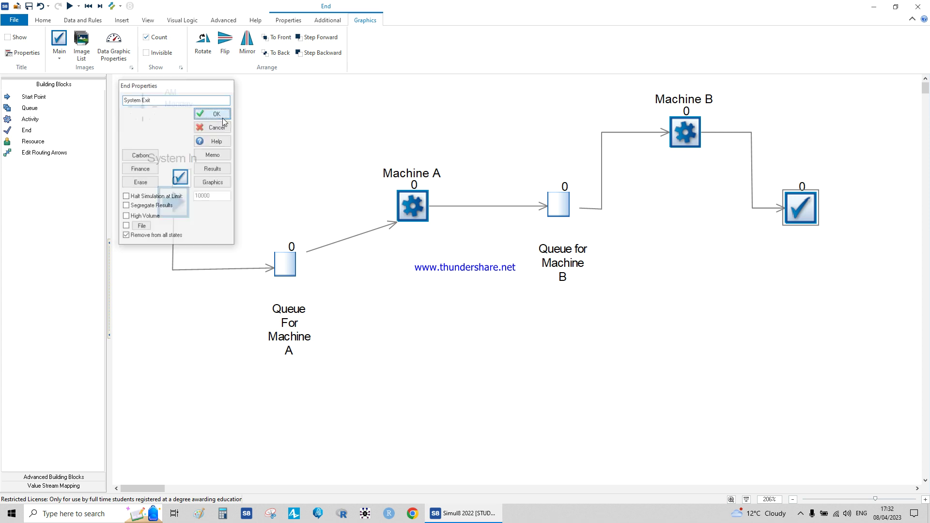
pyautogui.click(8, 38)
pyautogui.click(291, 99)
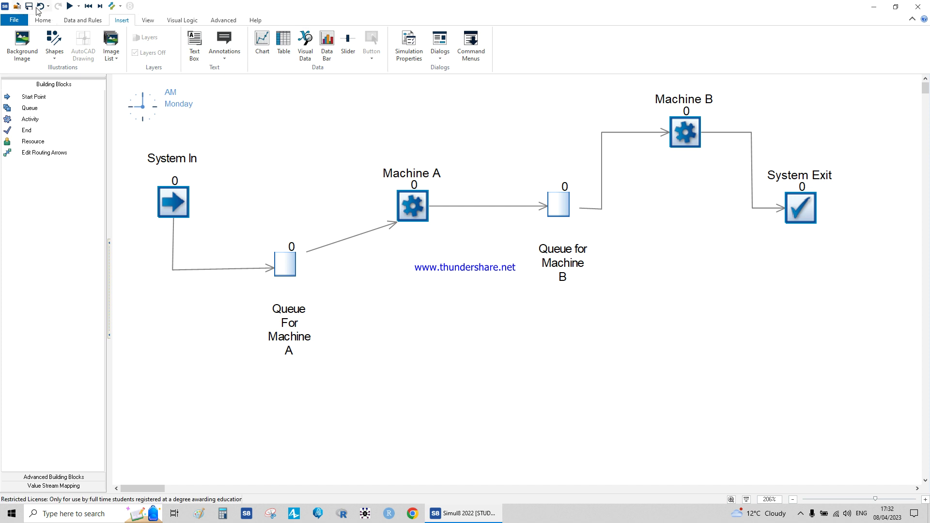
pyautogui.click(284, 269)
# Give Queue For Machine A and Queue for Machine B the Store-style queue graphic.
pyautogui.doubleClick(284, 269)
pyautogui.click(244, 208)
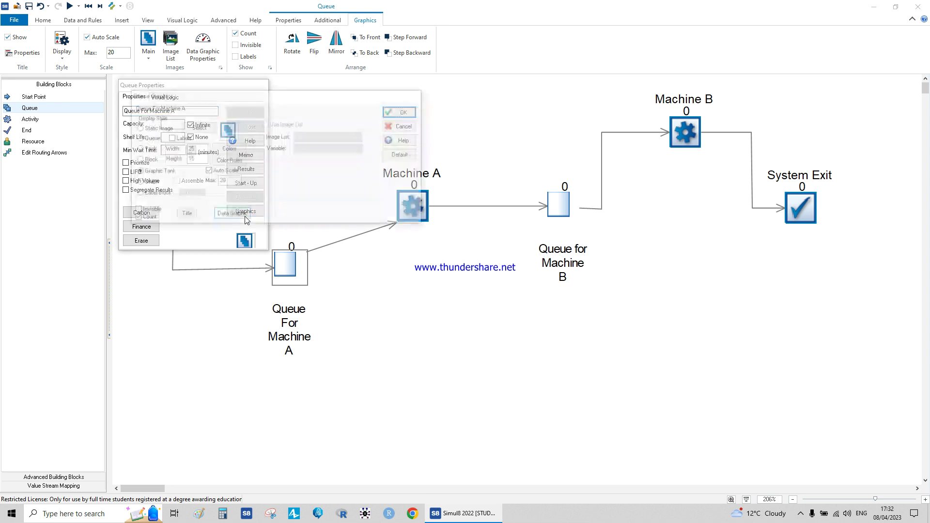
pyautogui.click(148, 139)
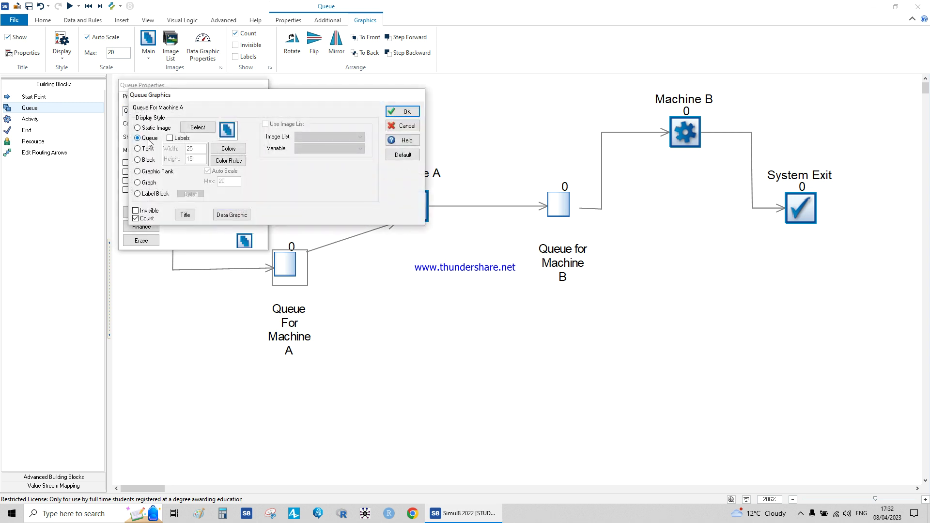
pyautogui.click(393, 116)
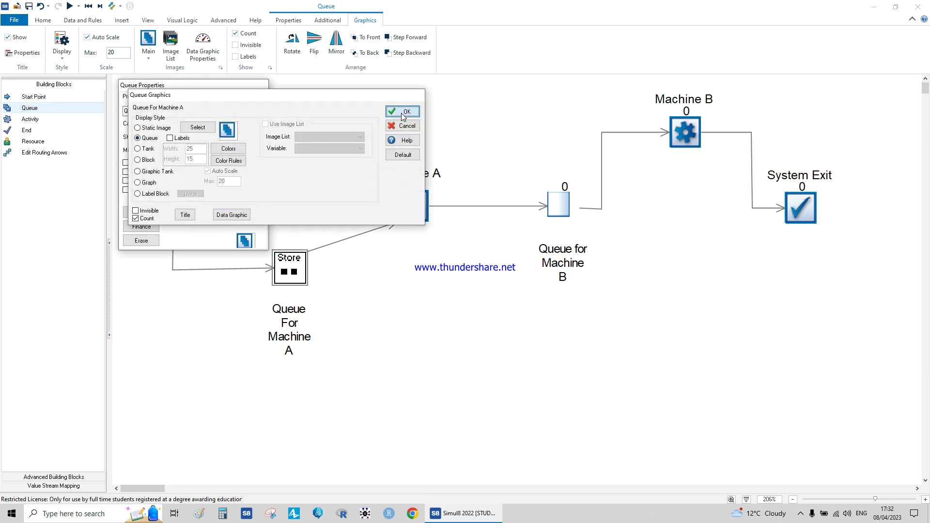
pyautogui.click(249, 112)
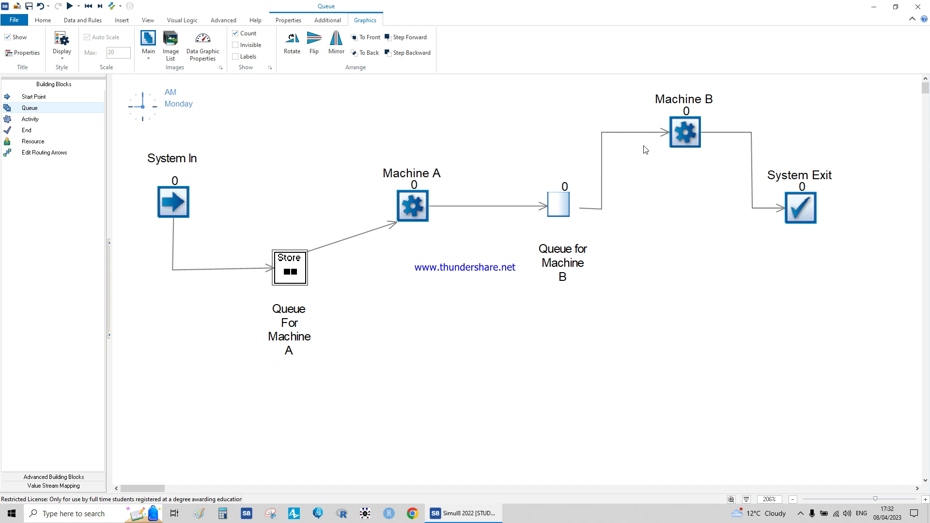
pyautogui.click(563, 203)
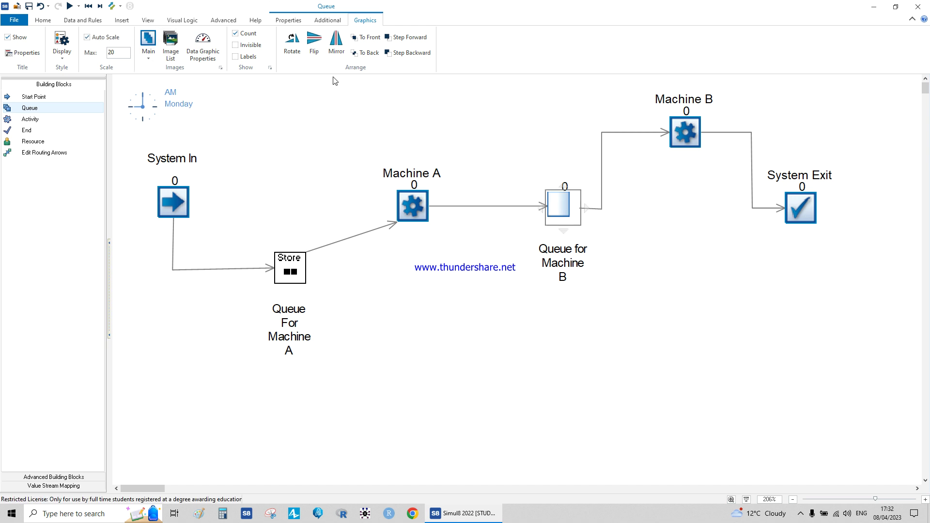
pyautogui.doubleClick(563, 200)
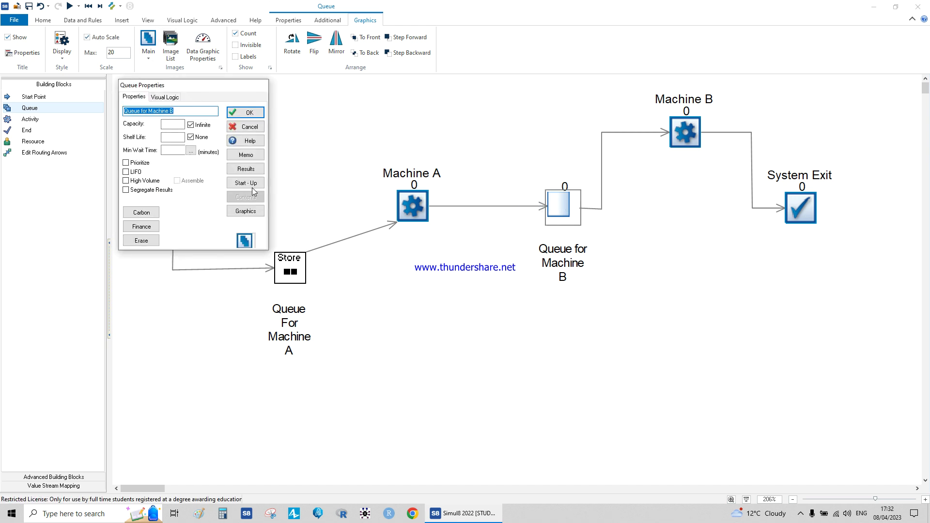
pyautogui.click(253, 214)
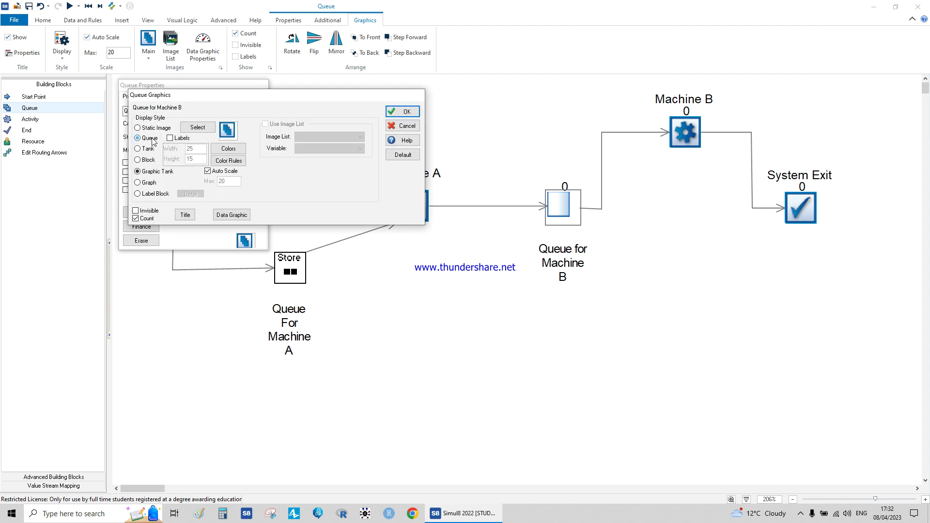
pyautogui.click(400, 112)
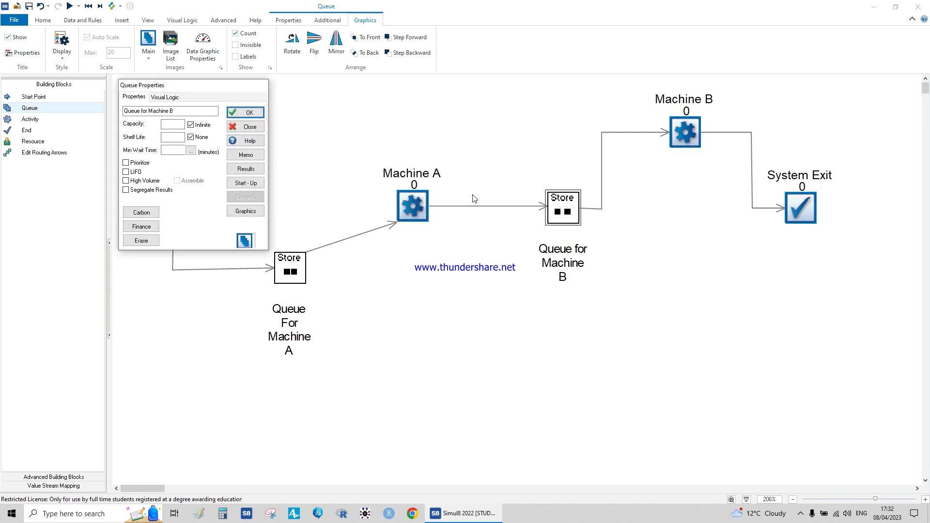
pyautogui.click(248, 113)
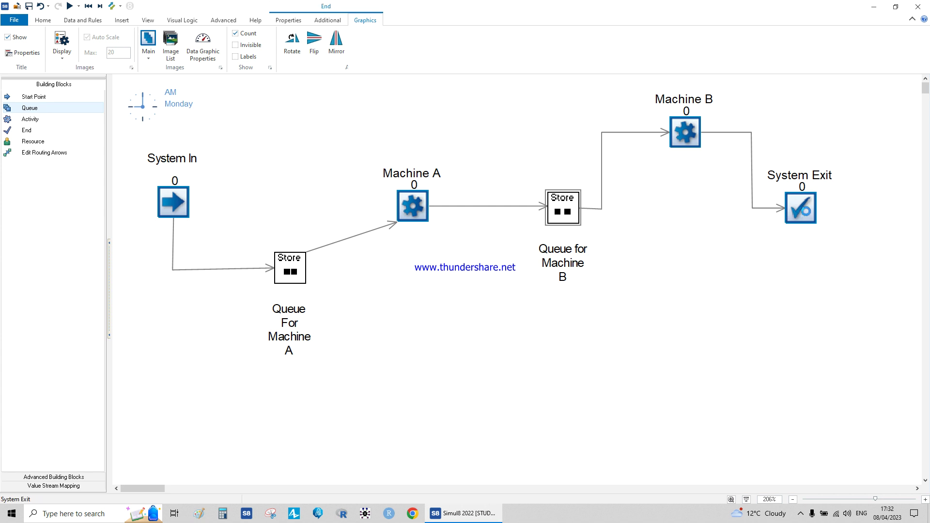
# Move System Exit a little further right.
pyautogui.moveTo(798, 212); pyautogui.dragTo(829, 212)
pyautogui.click(803, 260)
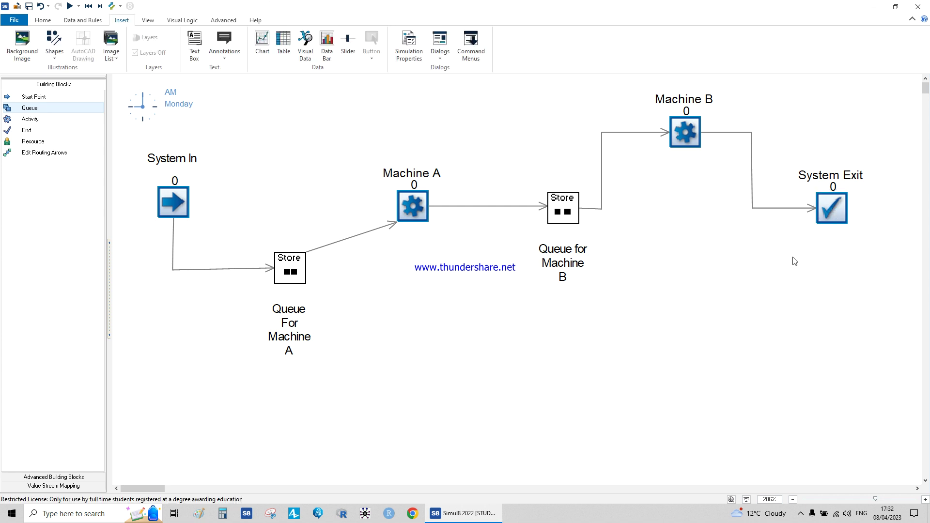
pyautogui.click(43, 21)
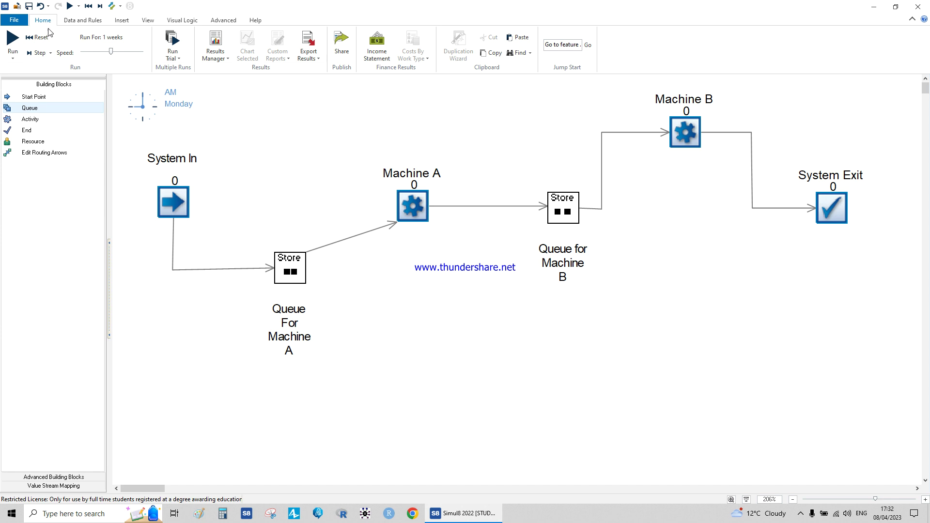
pyautogui.click(83, 20)
# In Clock Properties, set the time format to Simple unit count from zero.
pyautogui.click(20, 44)
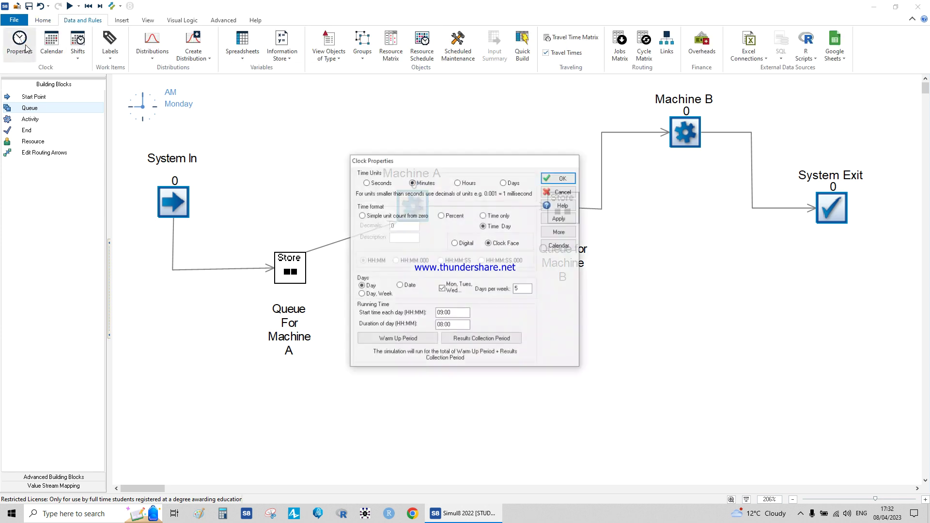
pyautogui.moveTo(429, 162); pyautogui.dragTo(420, 251)
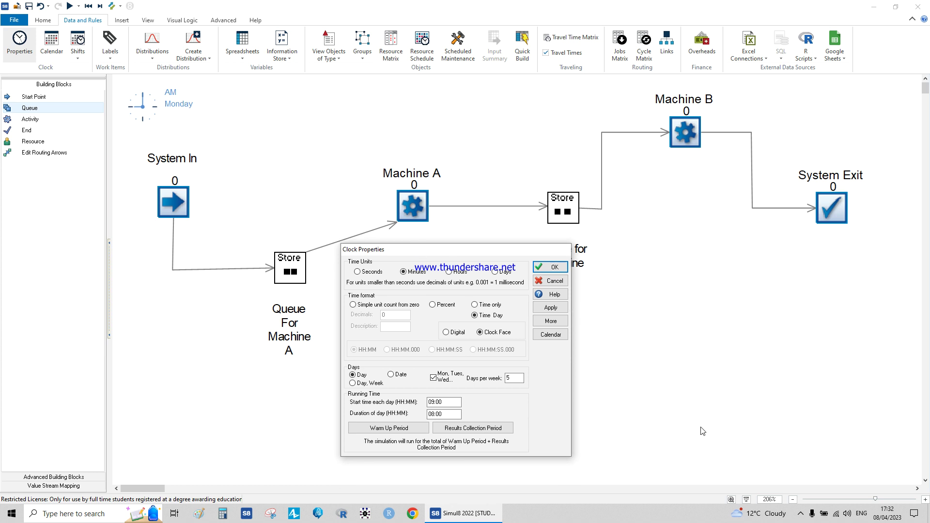
pyautogui.click(808, 514)
pyautogui.click(801, 514)
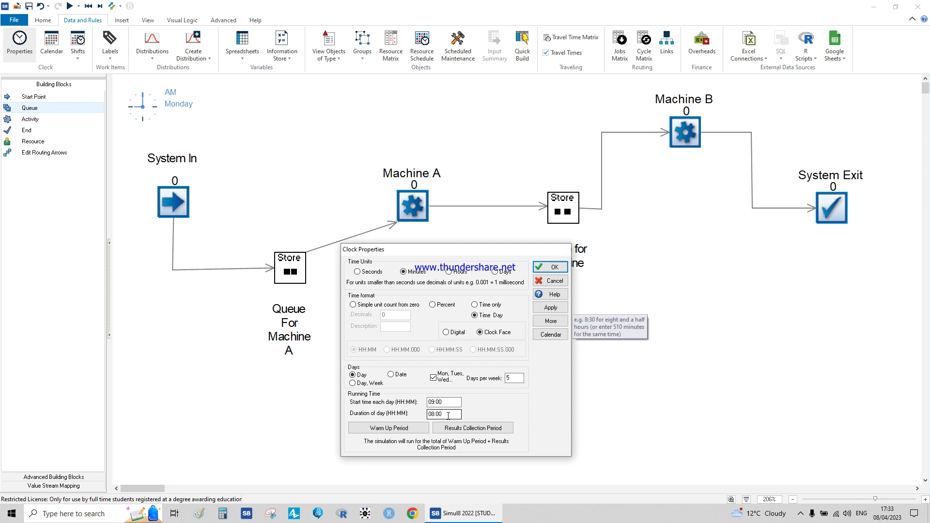
pyautogui.click(367, 306)
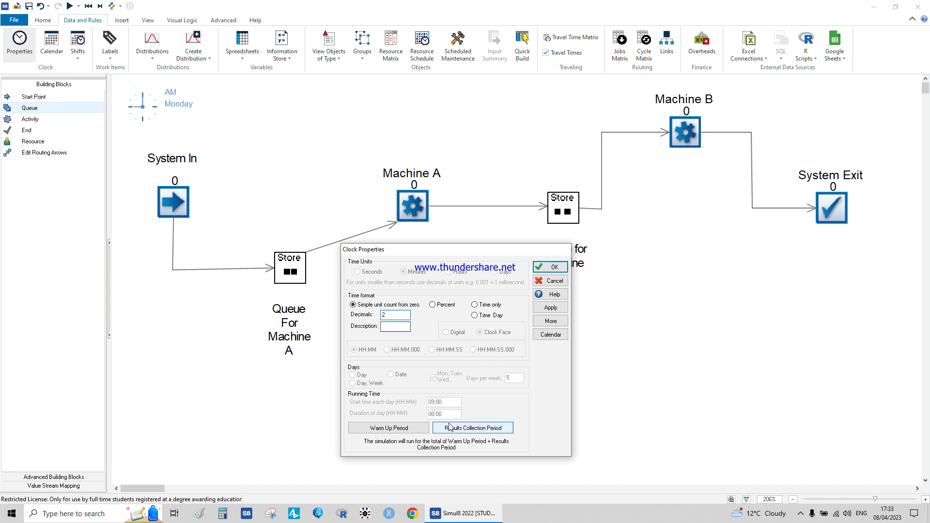
# Set the results collection period to 500 simulation time units.
pyautogui.click(473, 428)
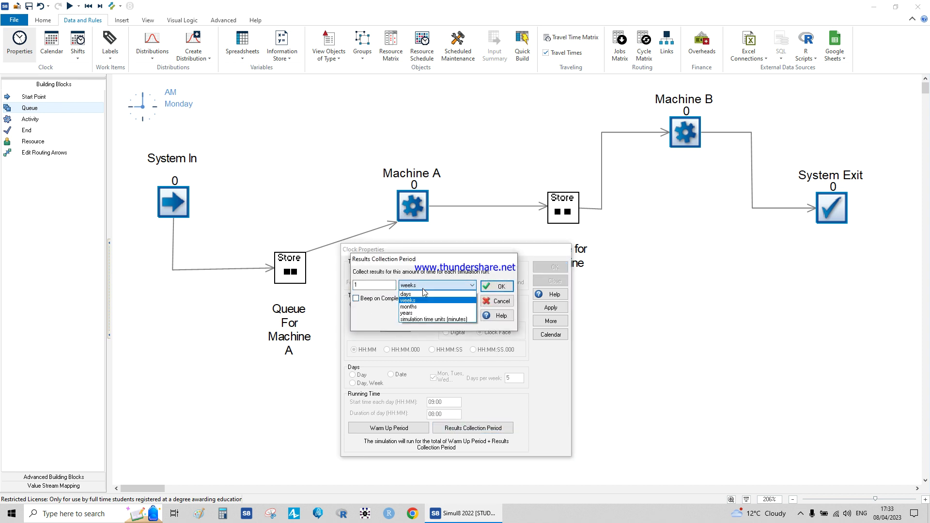
pyautogui.click(434, 320)
pyautogui.doubleClick(380, 286)
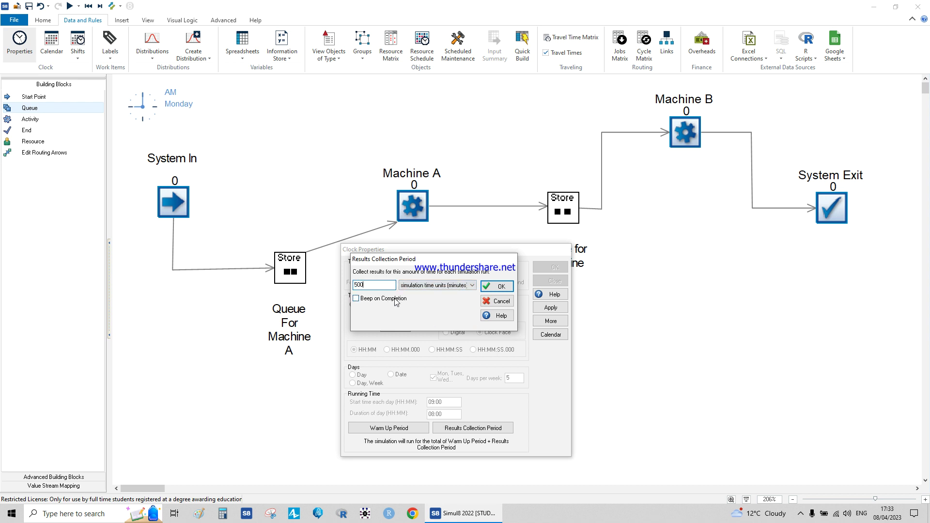
pyautogui.write('500')
pyautogui.click(496, 286)
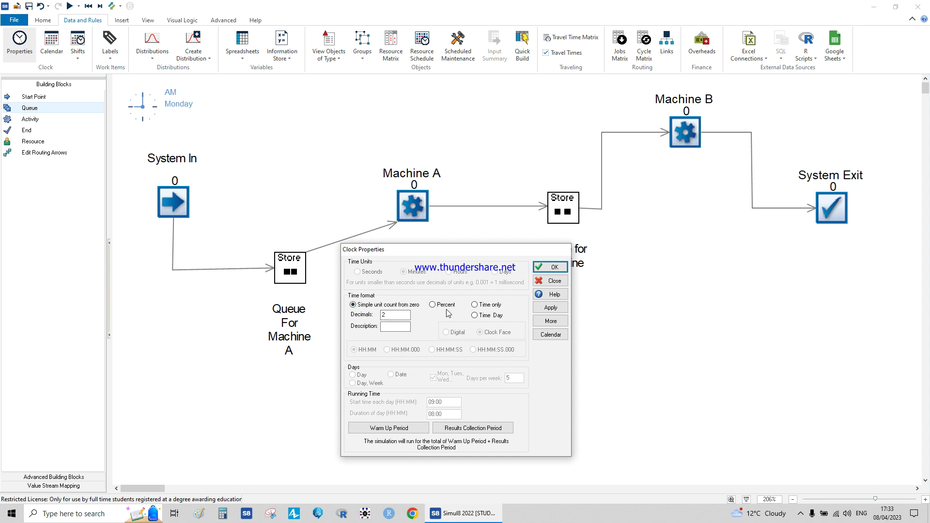
# Keep the simple unit count format, confirm zero warm-up and 500-unit collection, and apply.
pyautogui.click(477, 316)
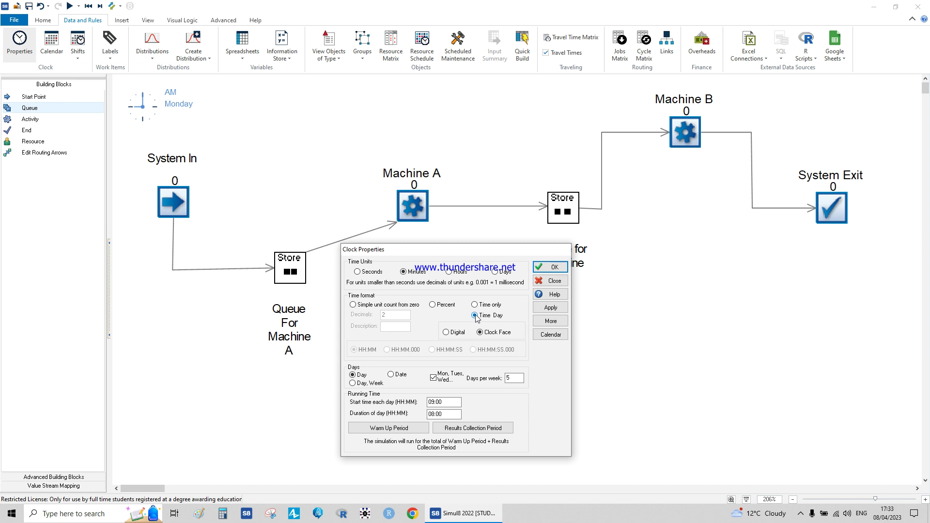
pyautogui.click(353, 305)
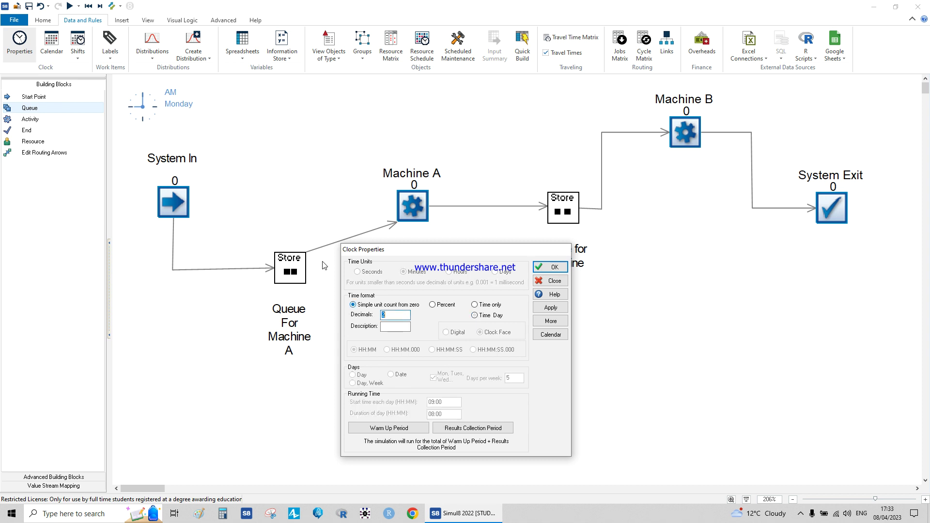
pyautogui.click(417, 429)
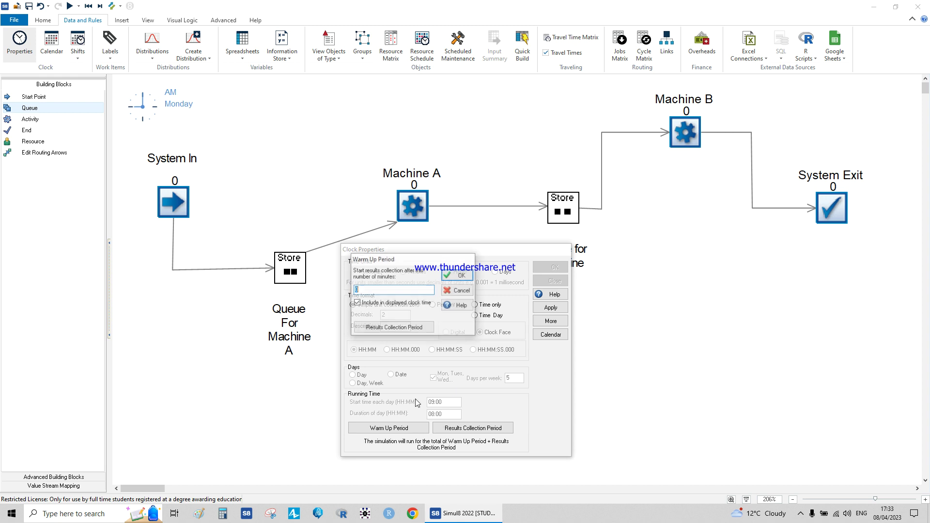
pyautogui.click(460, 277)
pyautogui.click(479, 428)
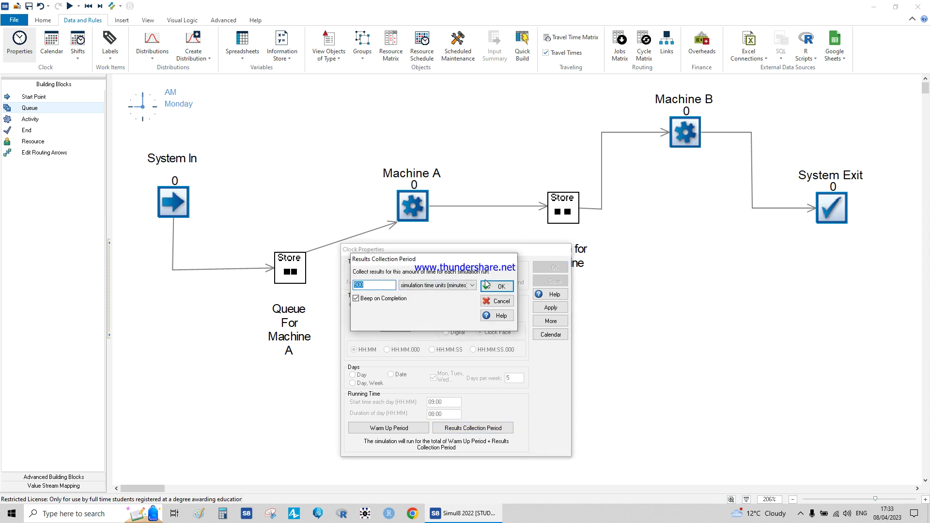
pyautogui.click(509, 289)
pyautogui.click(547, 267)
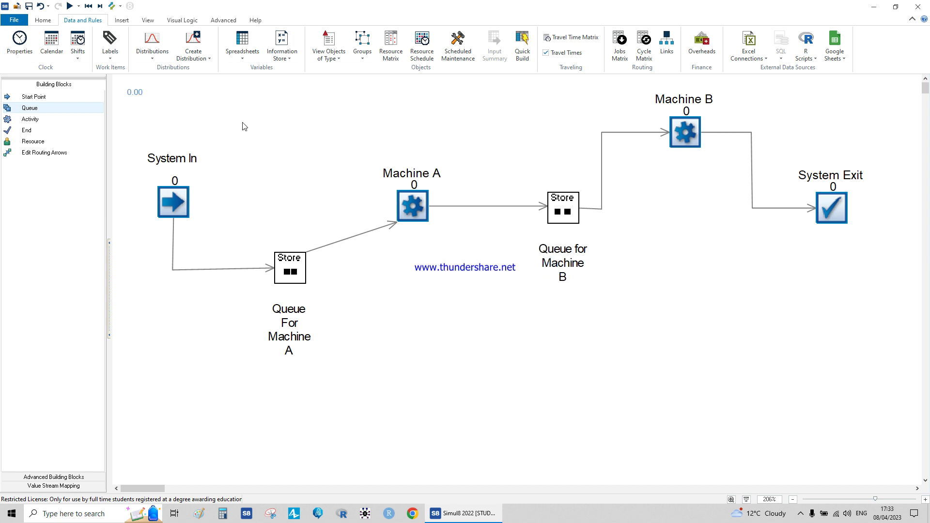
# Detach the clock into a separate Clock window at the canvas top-left, then lower the run speed.
pyautogui.moveTo(139, 96); pyautogui.dragTo(185, 114)
pyautogui.rightClick(199, 118)
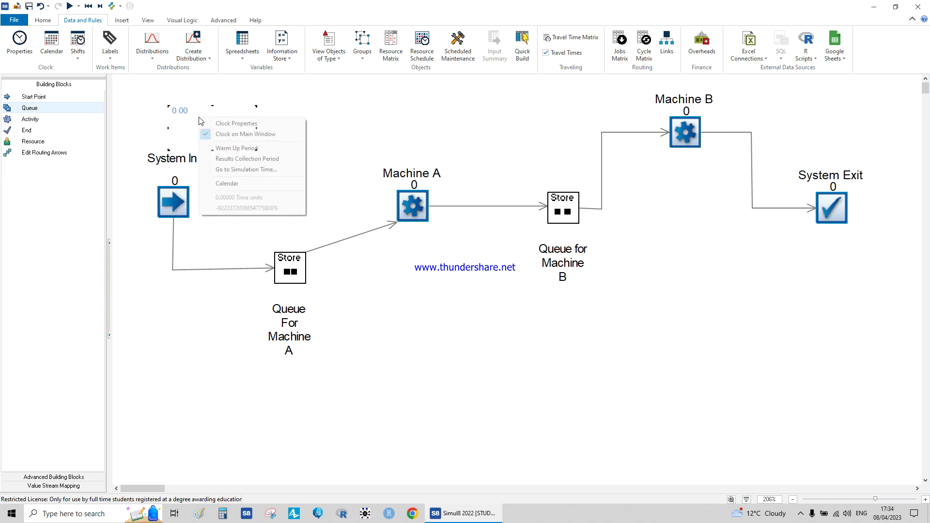
pyautogui.click(226, 124)
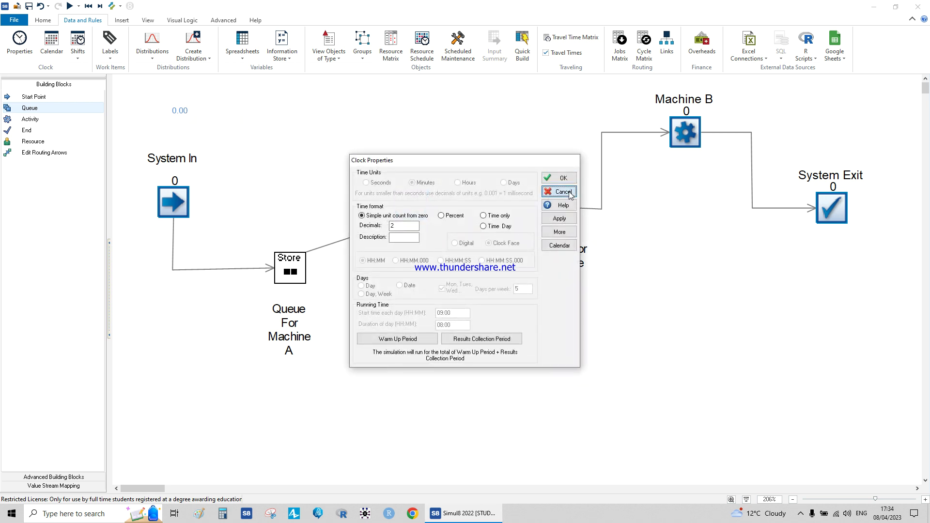
pyautogui.click(557, 179)
pyautogui.rightClick(198, 113)
pyautogui.click(221, 127)
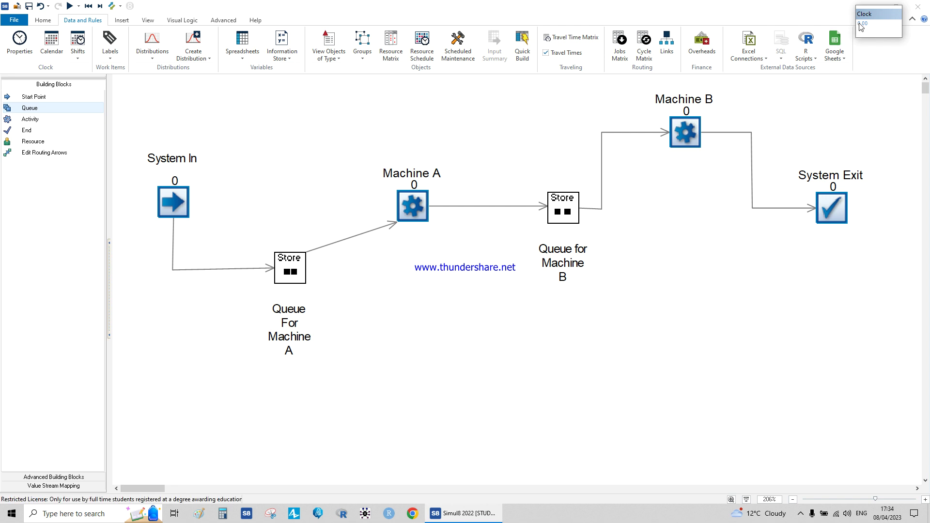
pyautogui.moveTo(877, 18); pyautogui.dragTo(153, 95)
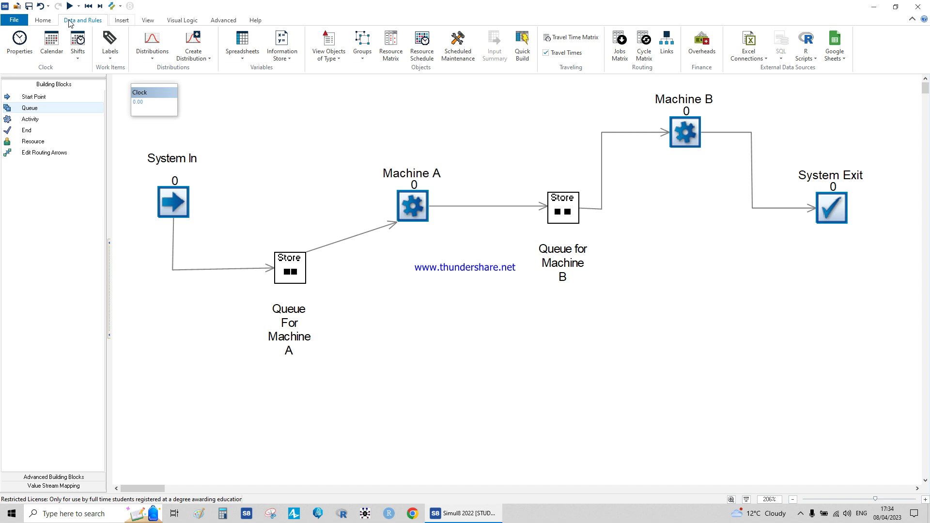
pyautogui.click(43, 20)
pyautogui.moveTo(111, 52); pyautogui.dragTo(85, 53)
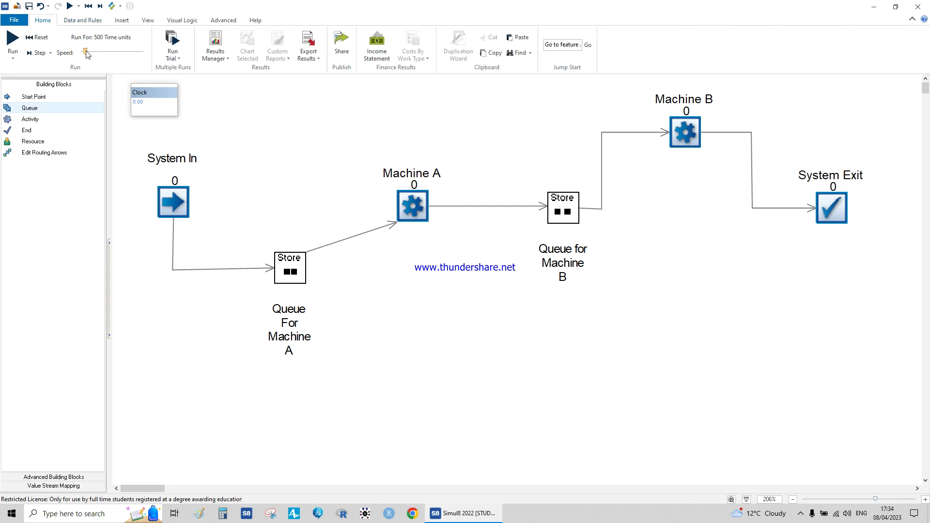
pyautogui.click(71, 7)
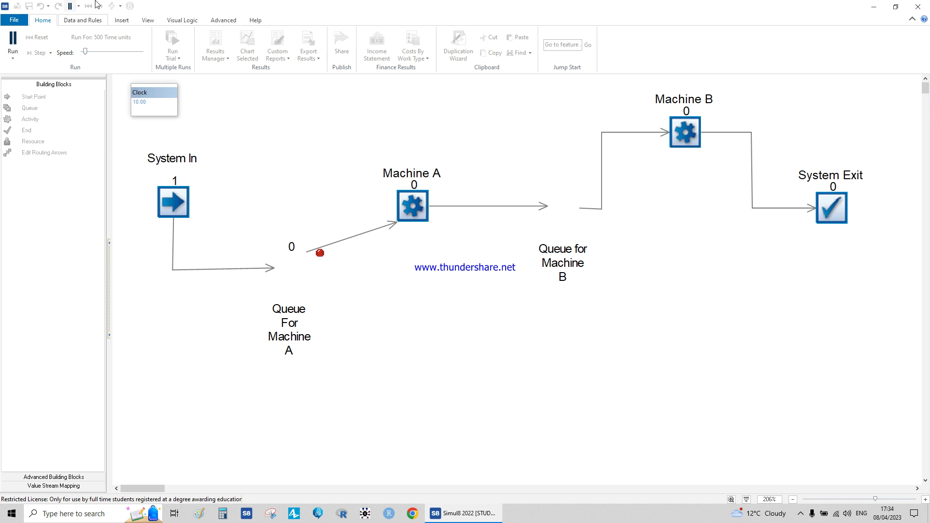
pyautogui.click(70, 7)
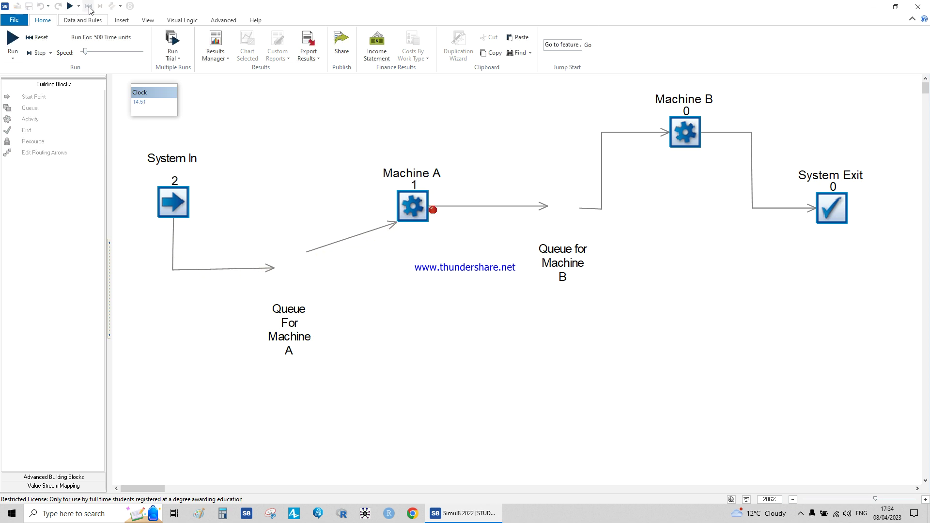
pyautogui.click(90, 7)
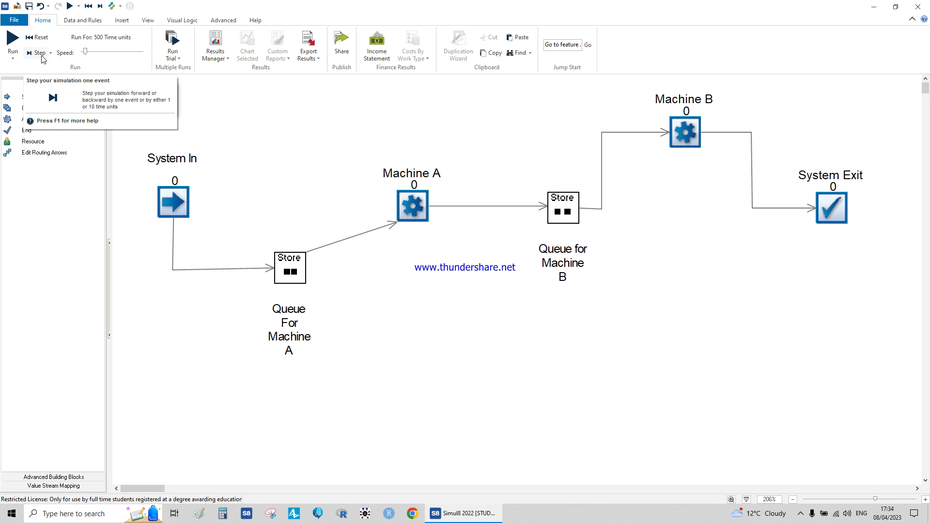
# Run the model at full speed to 500.00, with 50 items entered and 42 exited.
pyautogui.click(12, 39)
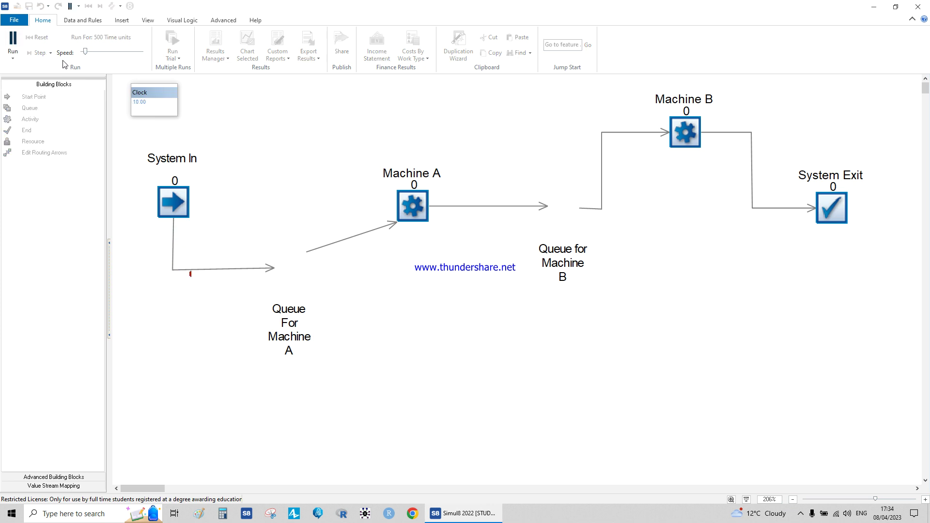
pyautogui.click(93, 54)
pyautogui.click(103, 54)
pyautogui.moveTo(97, 51); pyautogui.dragTo(145, 54)
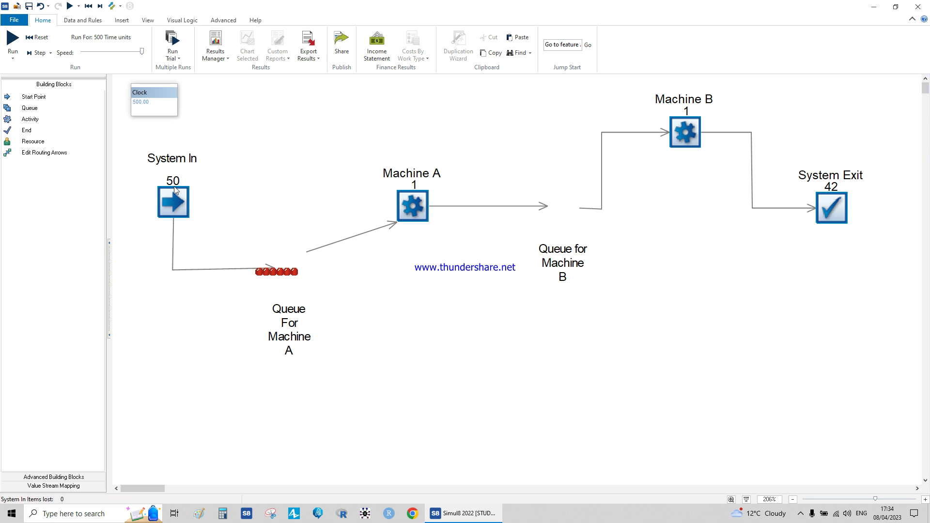
pyautogui.moveTo(175, 189)
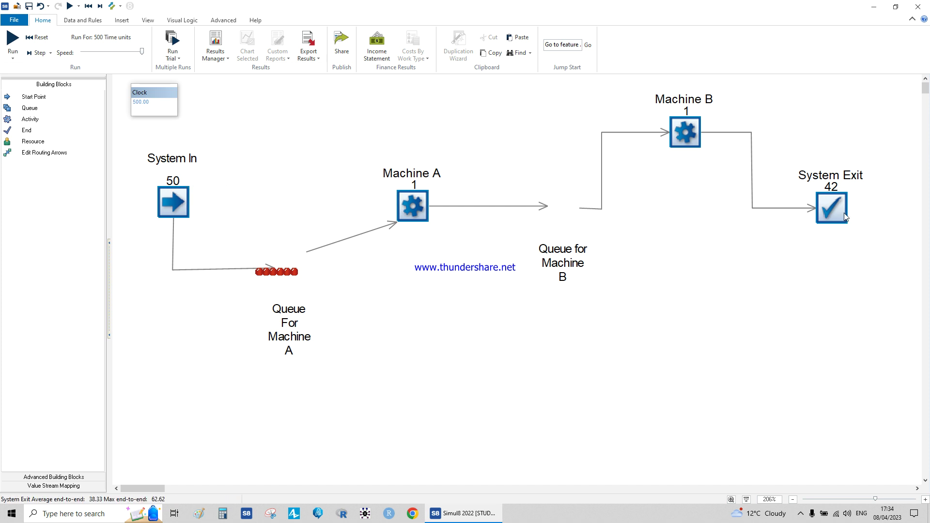
pyautogui.moveTo(841, 214)
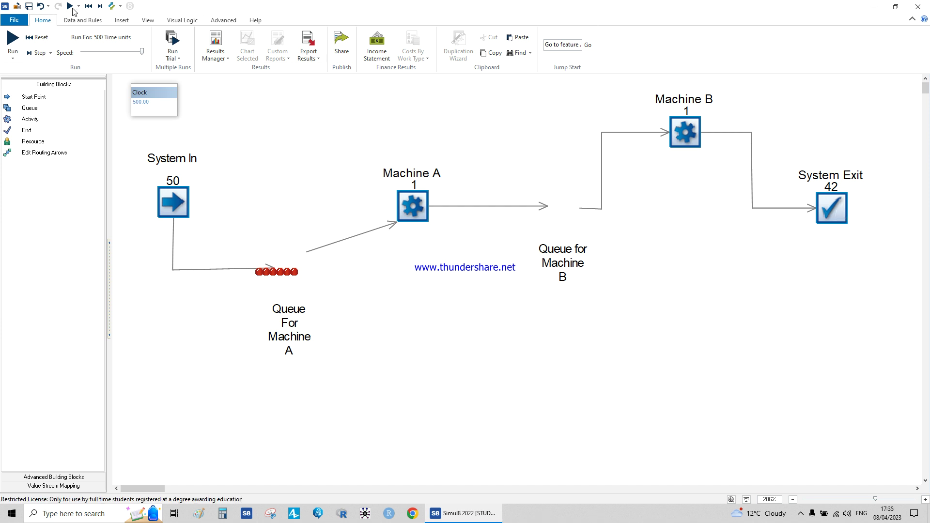
# Reset and rerun the model to the end, then lower the Speed slider and reset to zero.
pyautogui.click(37, 37)
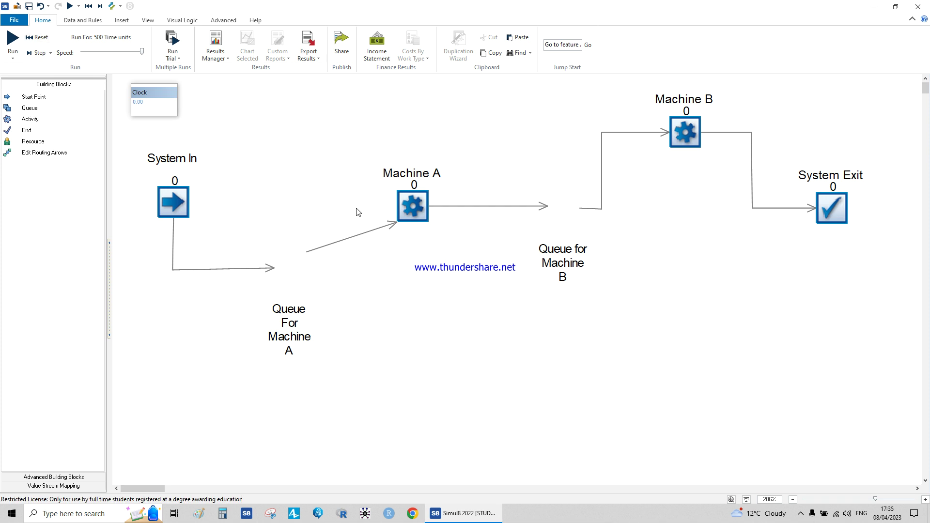
pyautogui.click(291, 259)
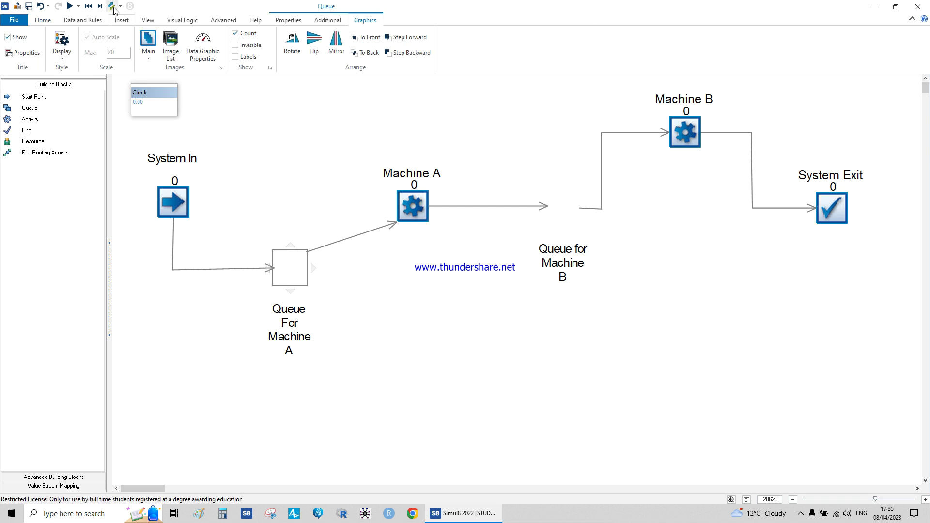
pyautogui.click(311, 119)
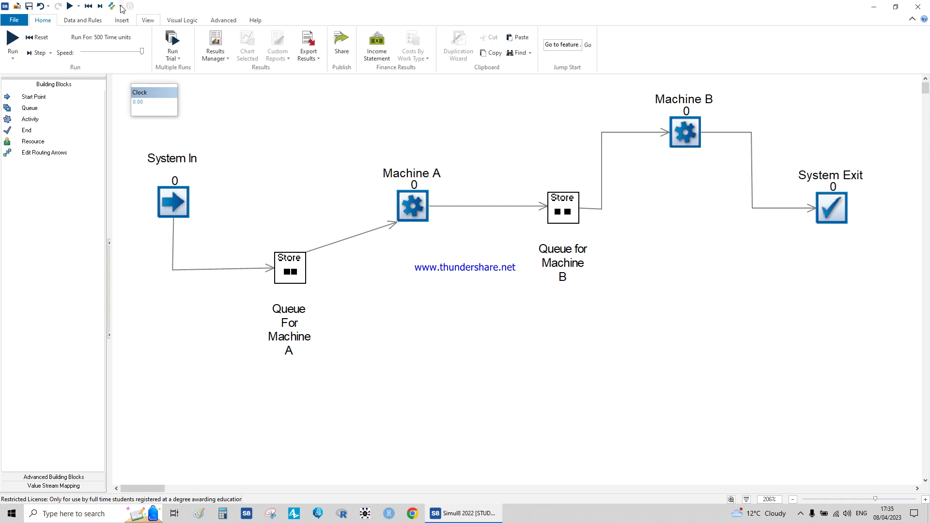
pyautogui.click(121, 6)
pyautogui.click(145, 30)
pyautogui.click(13, 37)
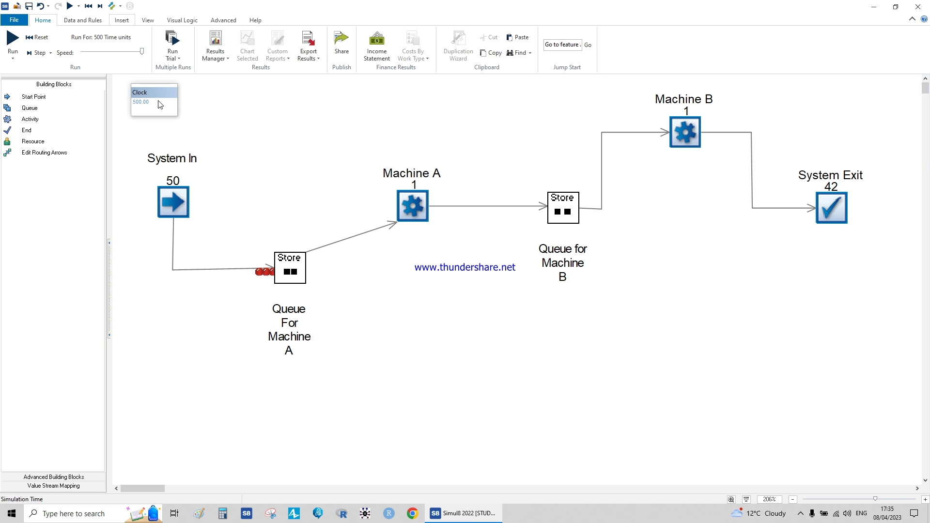
pyautogui.moveTo(142, 52); pyautogui.dragTo(86, 53)
pyautogui.click(89, 5)
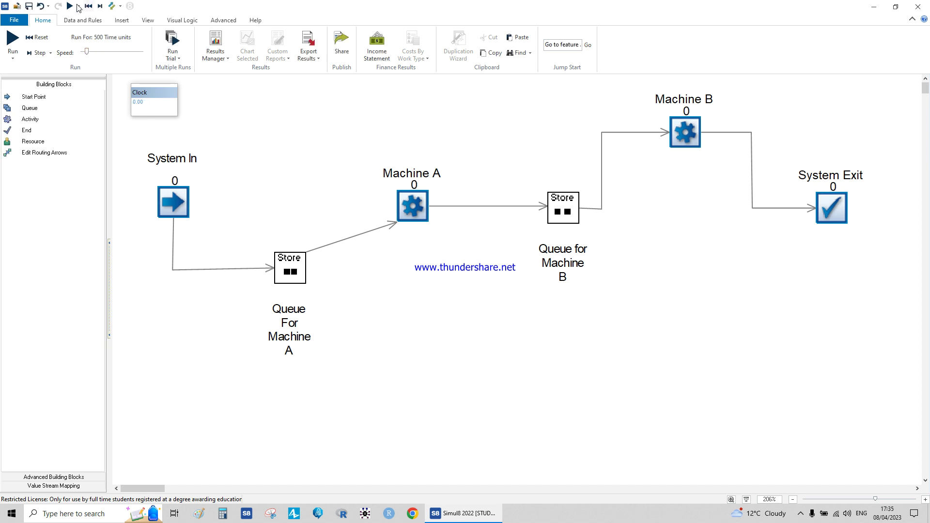
# Run the model slowly and pause at 30.00, with 5 items entered and 1 exited.
pyautogui.click(70, 6)
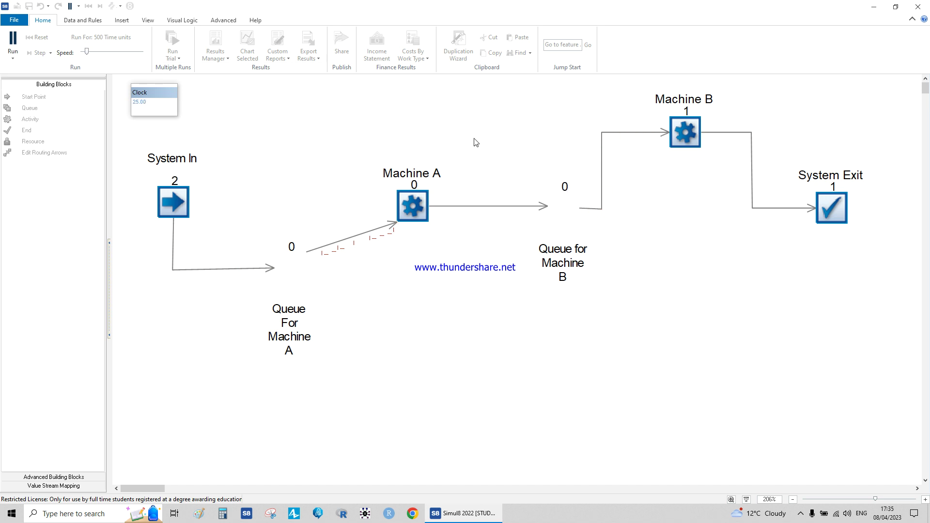
pyautogui.click(71, 6)
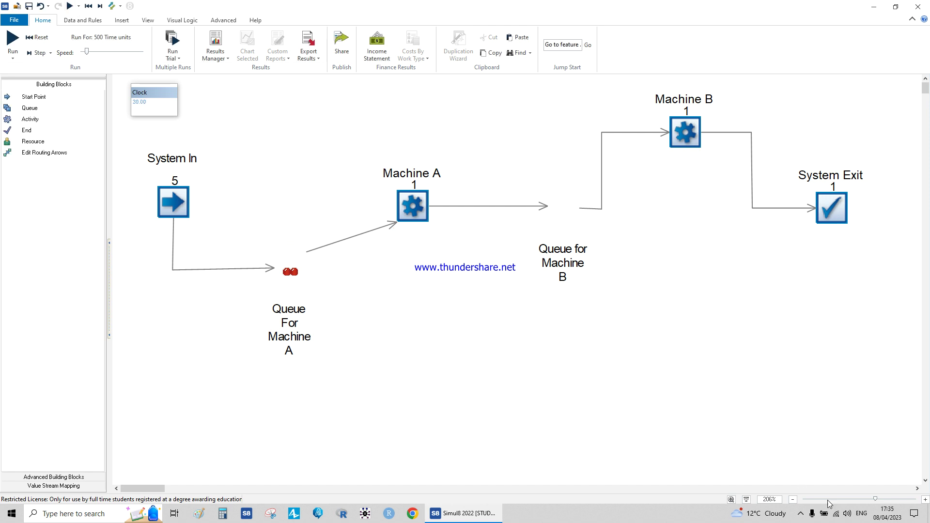
pyautogui.click(801, 513)
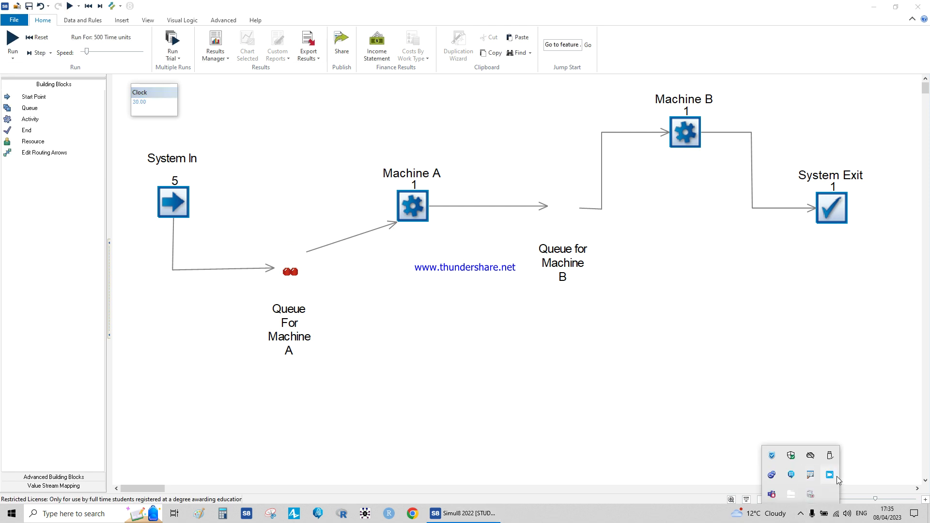
pyautogui.click(772, 363)
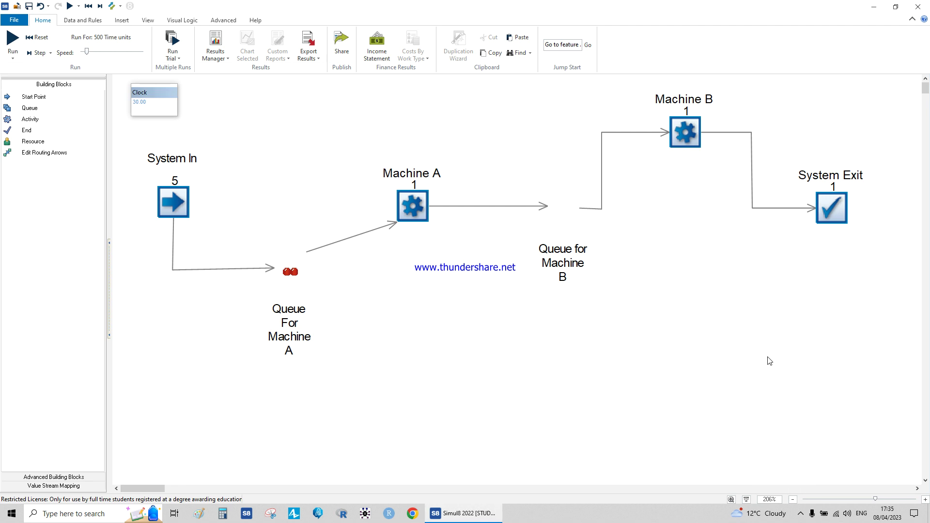